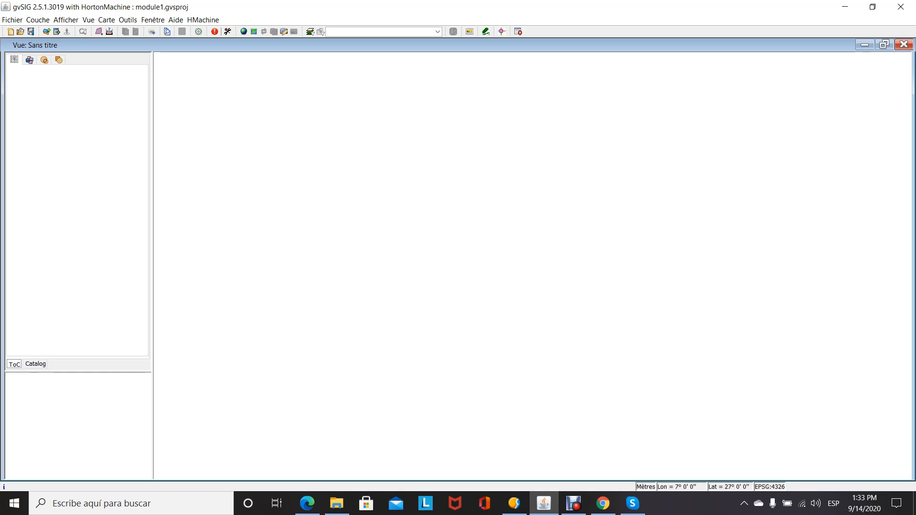
- Set the view's current projection to EPSG:25830 (ETRS89 / UTM zone 30N) and apply it
click(89, 19)
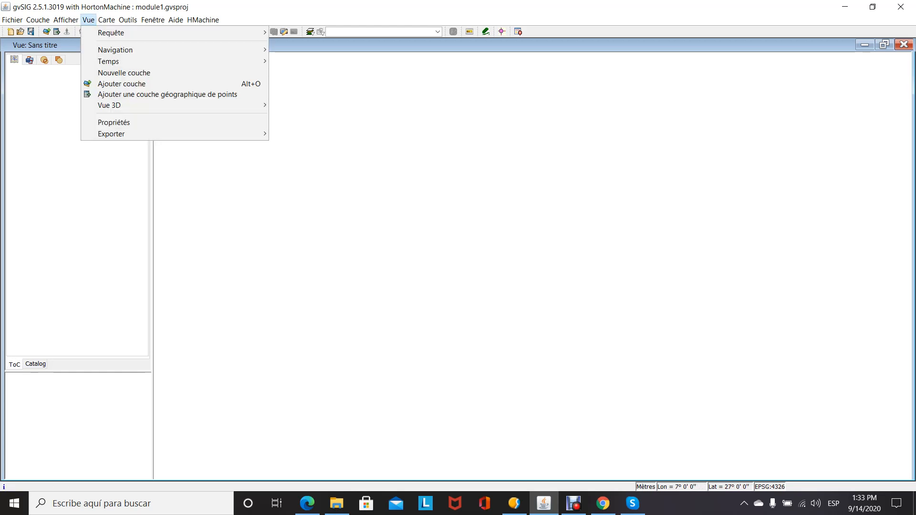
click(114, 123)
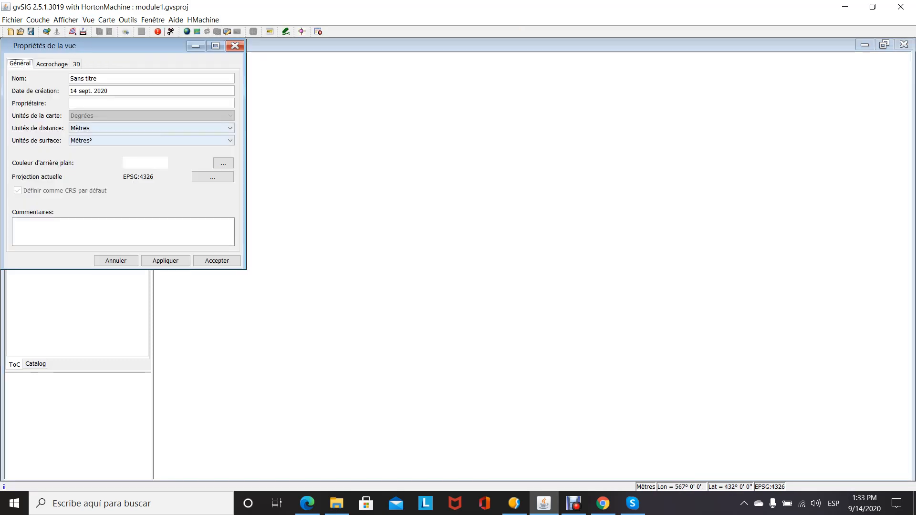
click(212, 177)
click(410, 247)
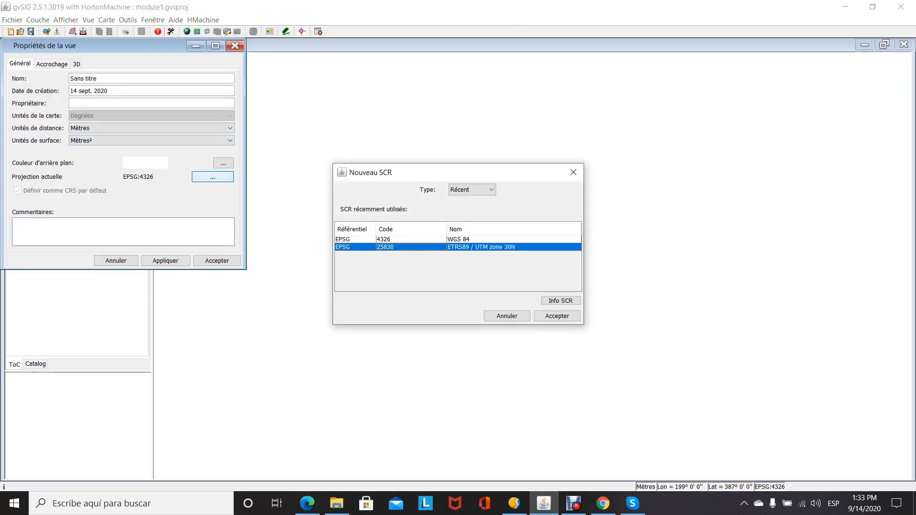
click(557, 315)
click(165, 260)
click(217, 260)
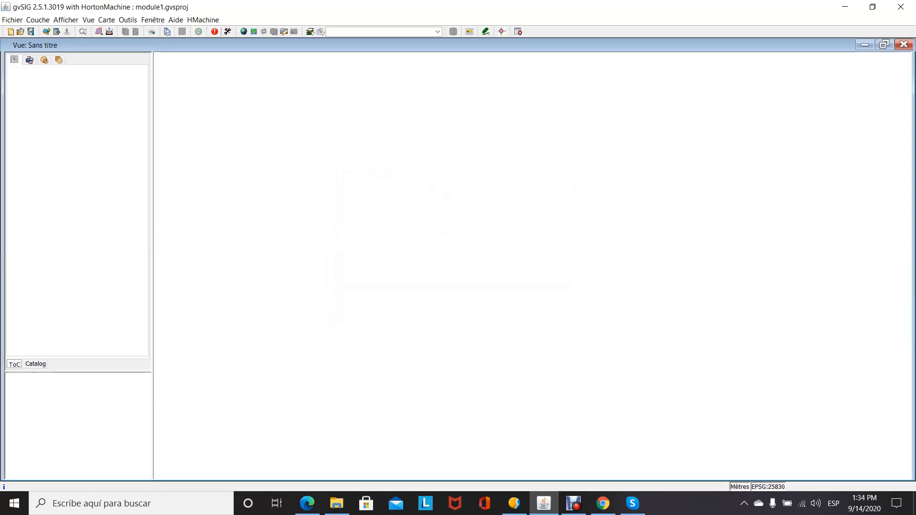
- Add the shapefile Yacimientos_Comunidad_Valenciana.shp to the view as a layer
click(46, 31)
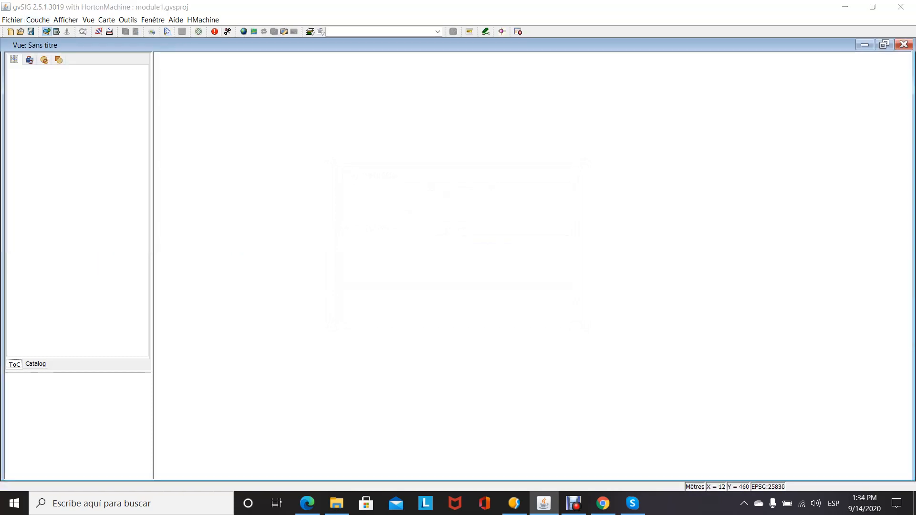
click(553, 156)
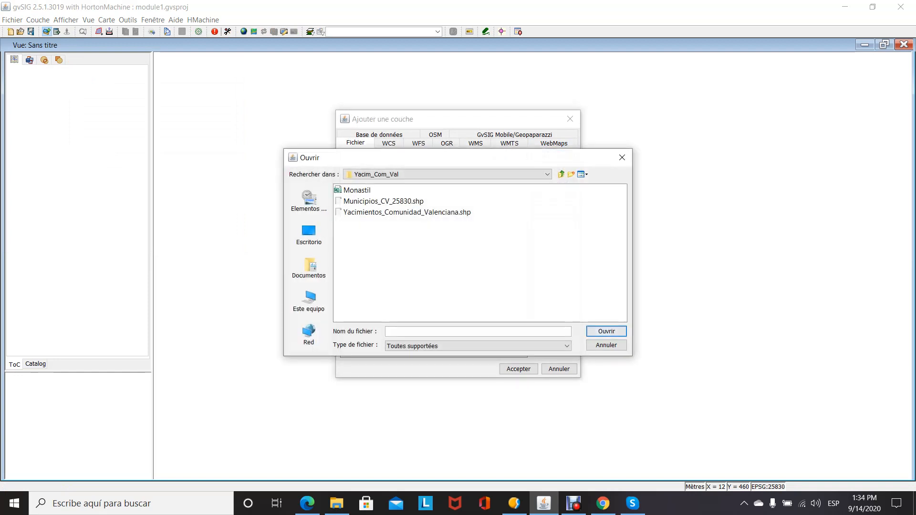
double_click(407, 212)
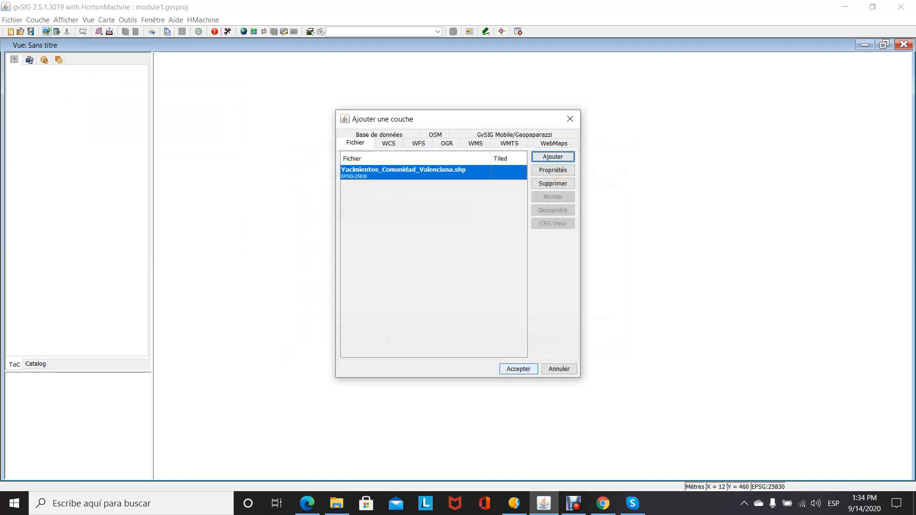
click(518, 369)
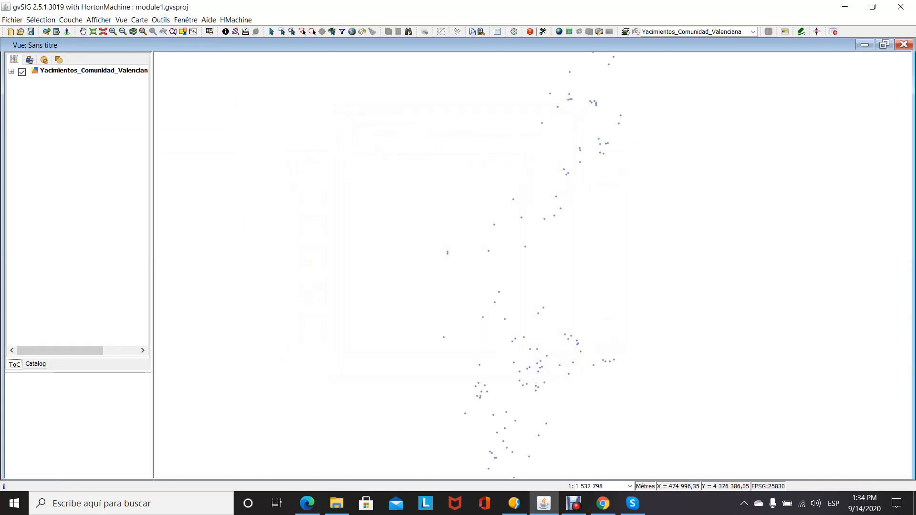
- Add the shapefile Municipios_CV_25830.shp to the view as a second layer
click(553, 156)
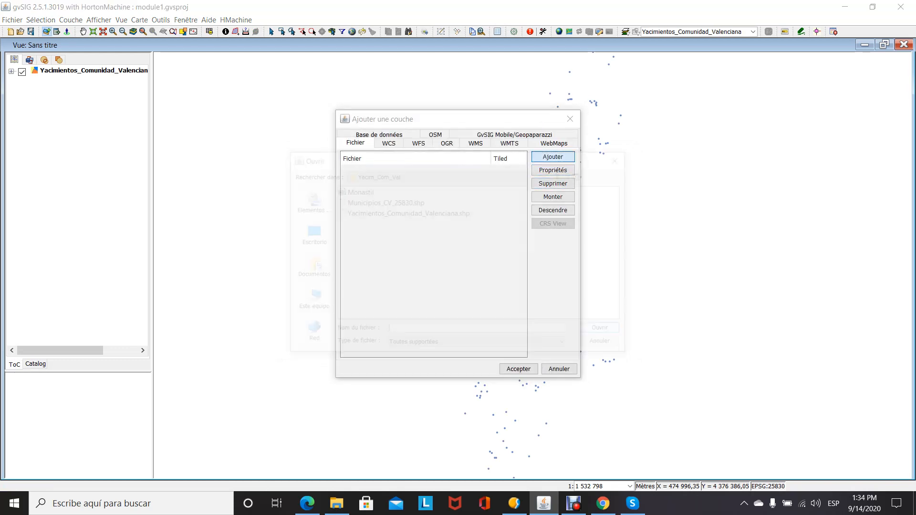
double_click(383, 201)
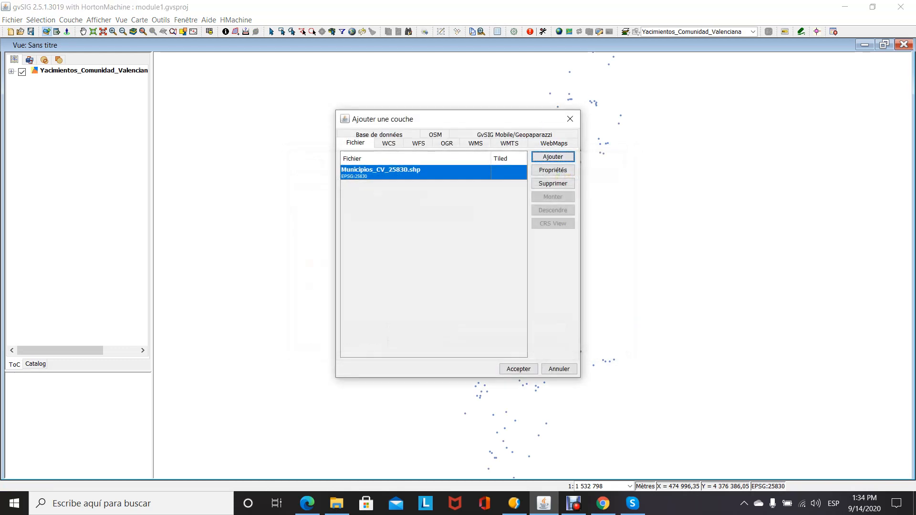
click(518, 369)
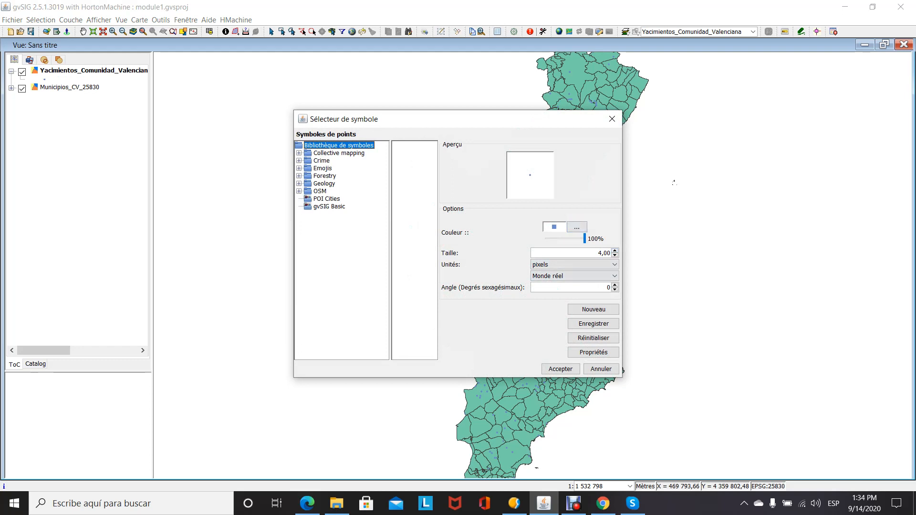
- Examine the Geology, OSM, Collective mapping and Crime categories of the point symbol library
click(299, 184)
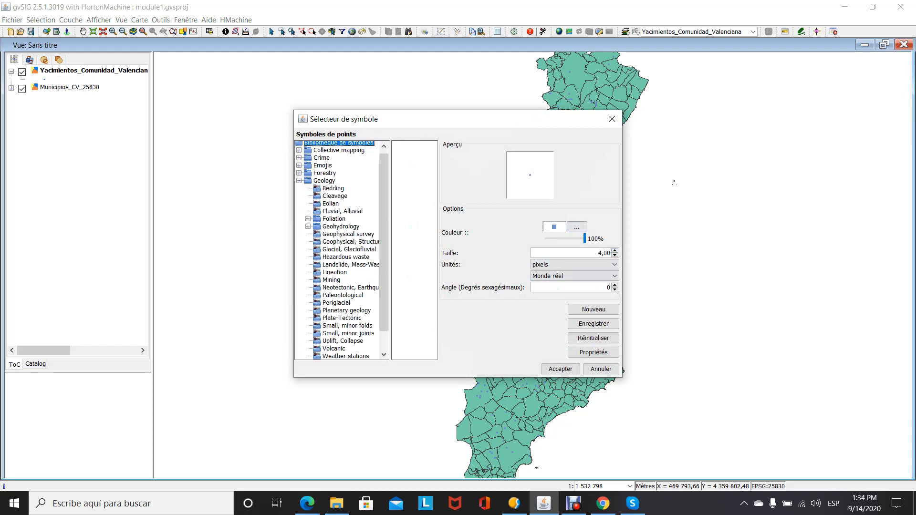
click(299, 181)
click(299, 191)
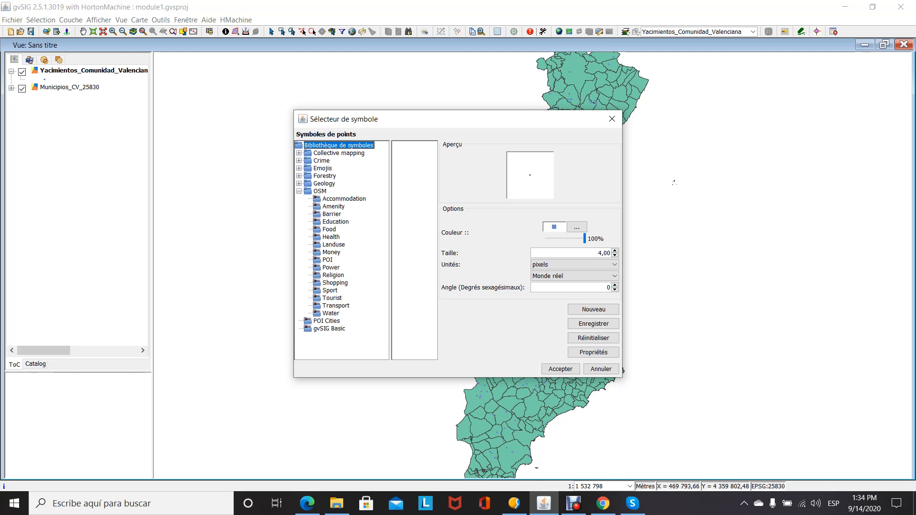
click(299, 153)
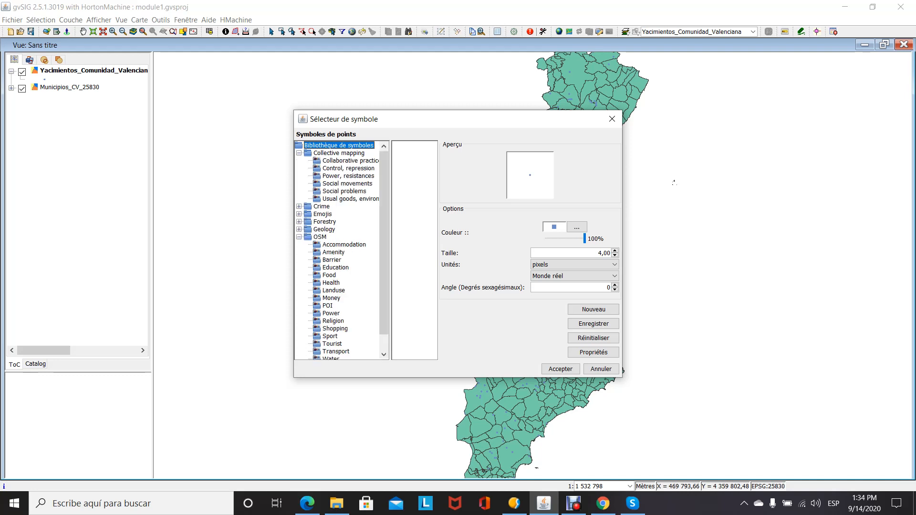
click(299, 229)
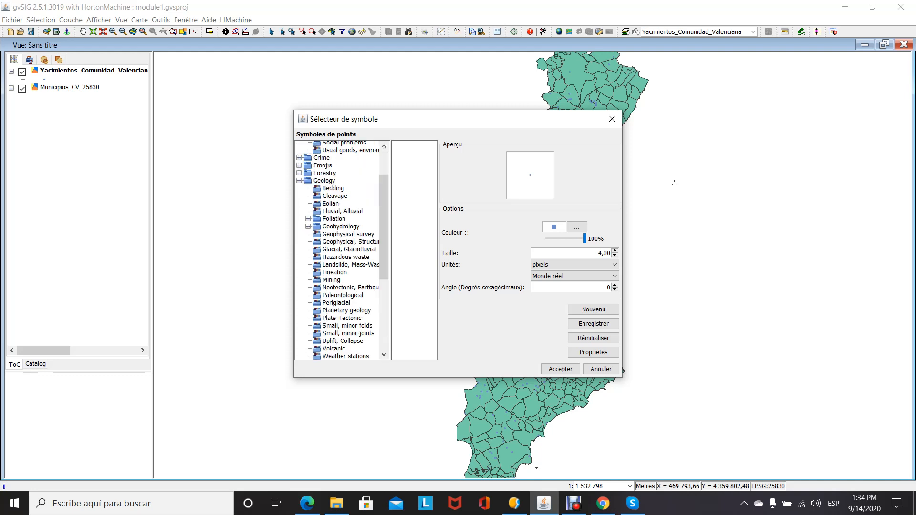
click(299, 158)
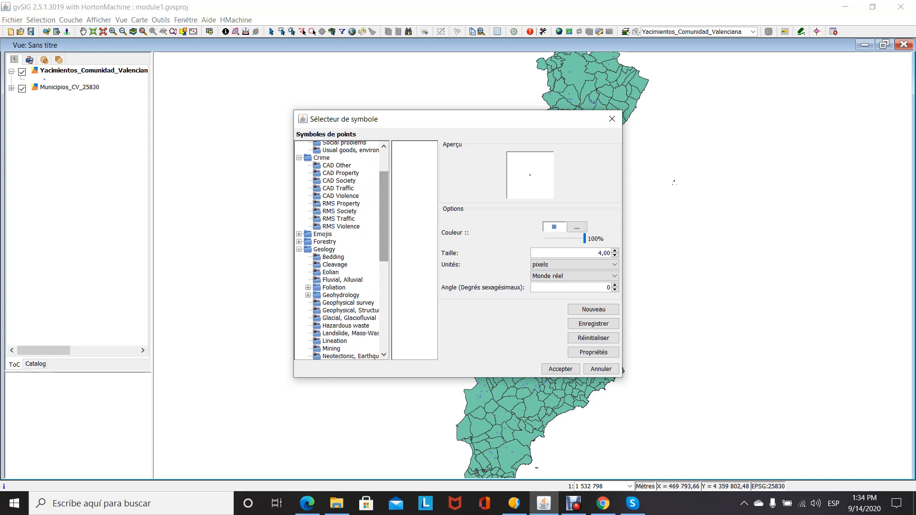
- Assign the Town hall symbol from the POI Cities library to the Yacimientos_Comunidad_Valenciana points
drag(383, 216, 384, 305)
click(327, 348)
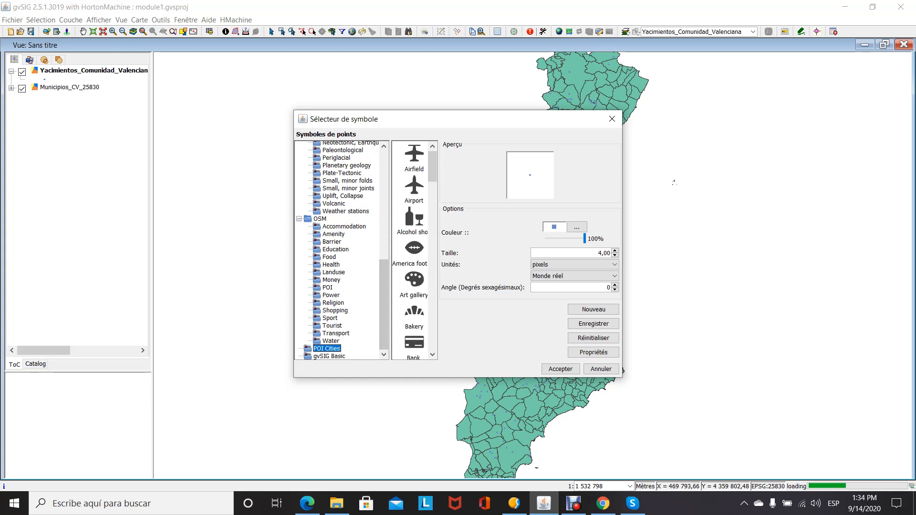
drag(433, 157, 432, 294)
scroll(413, 286, down, 4)
scroll(414, 250, down, 3)
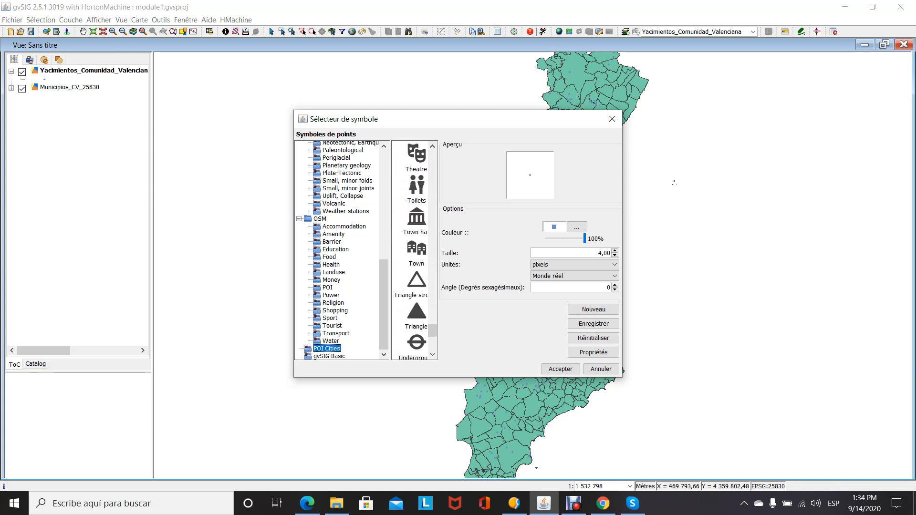
click(415, 220)
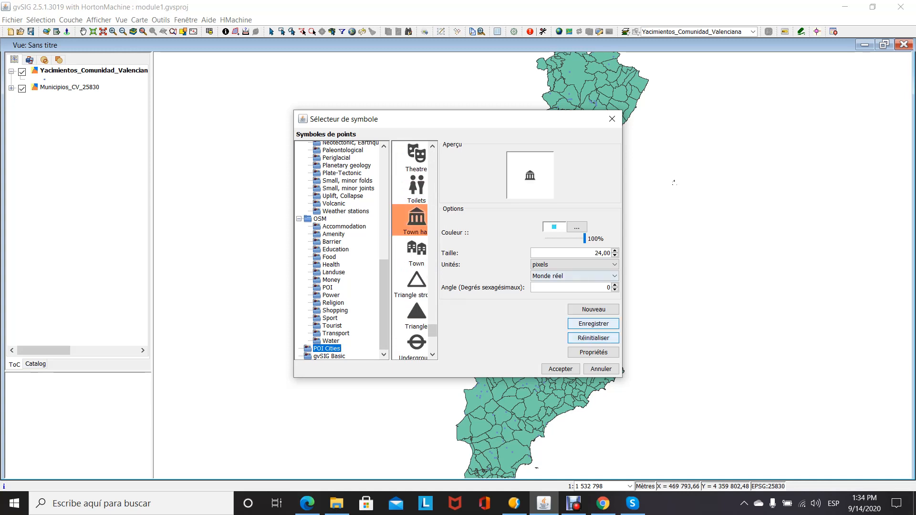
click(560, 368)
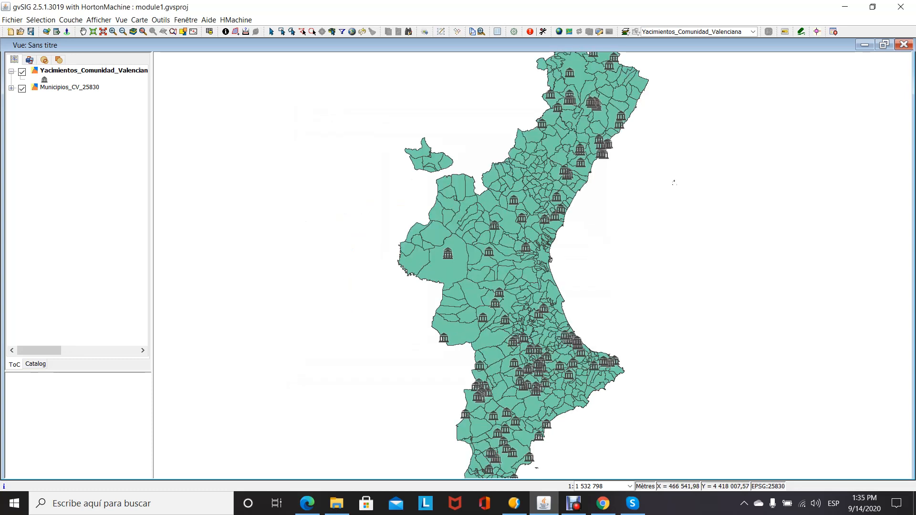
- Symbolize the Municipios_CV_25830 layer by unique values of the COMARCA field, adding all values and applying the legend
click(61, 87)
right_click(61, 87)
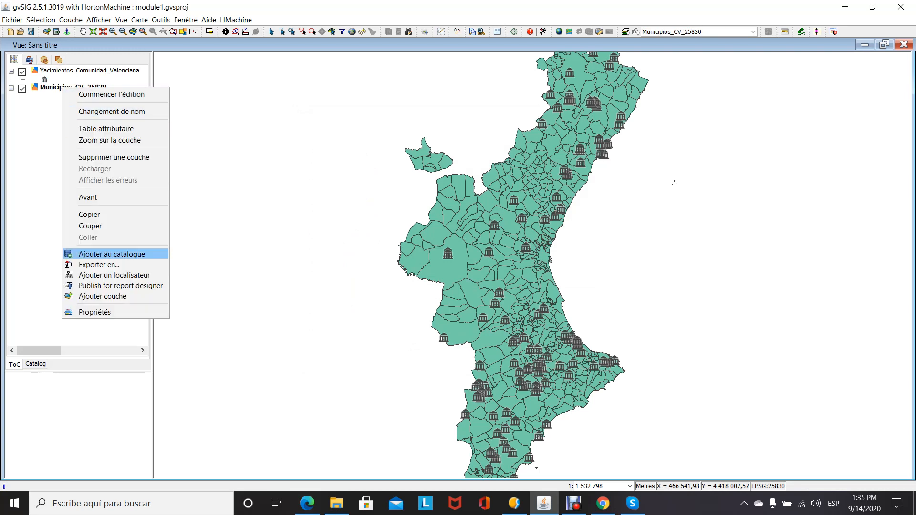
click(95, 311)
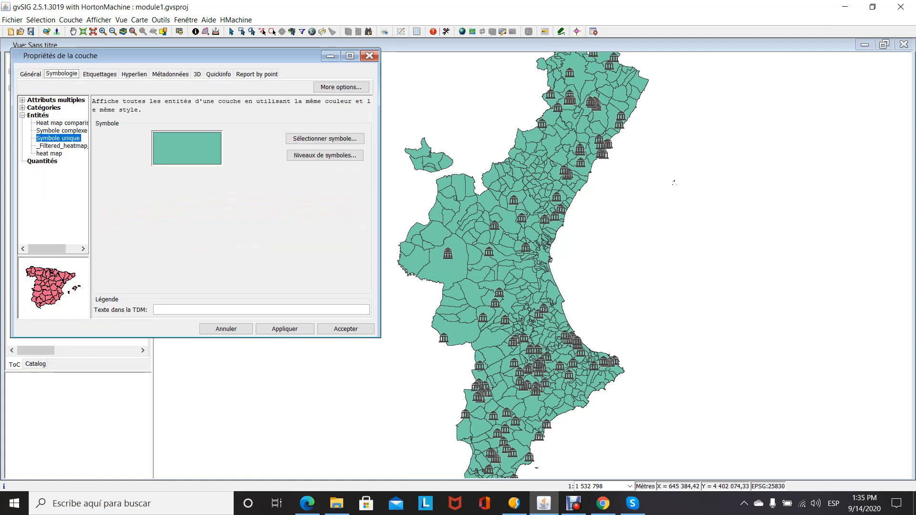
click(44, 108)
click(58, 123)
click(216, 127)
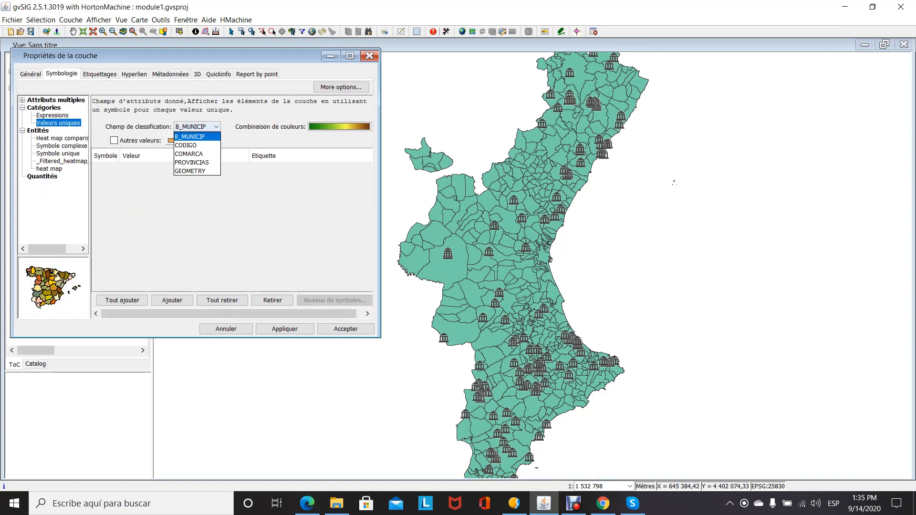
click(197, 153)
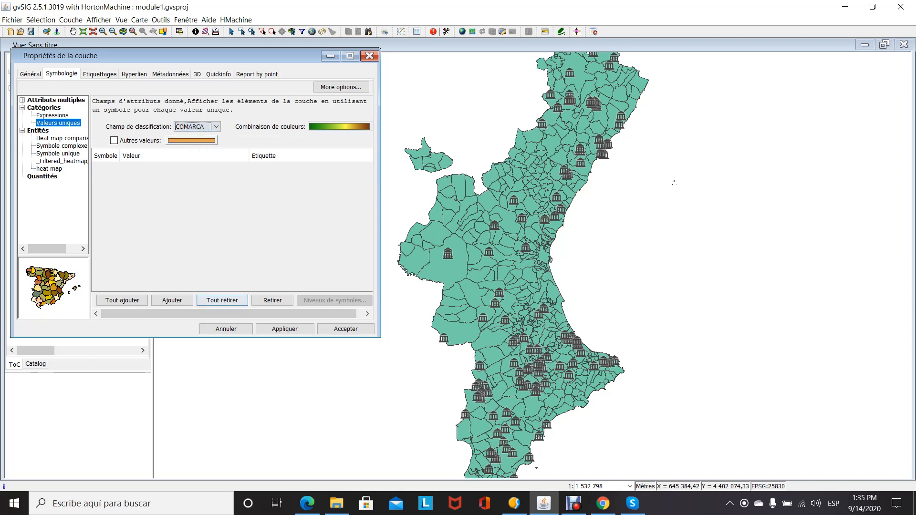
click(122, 300)
click(284, 329)
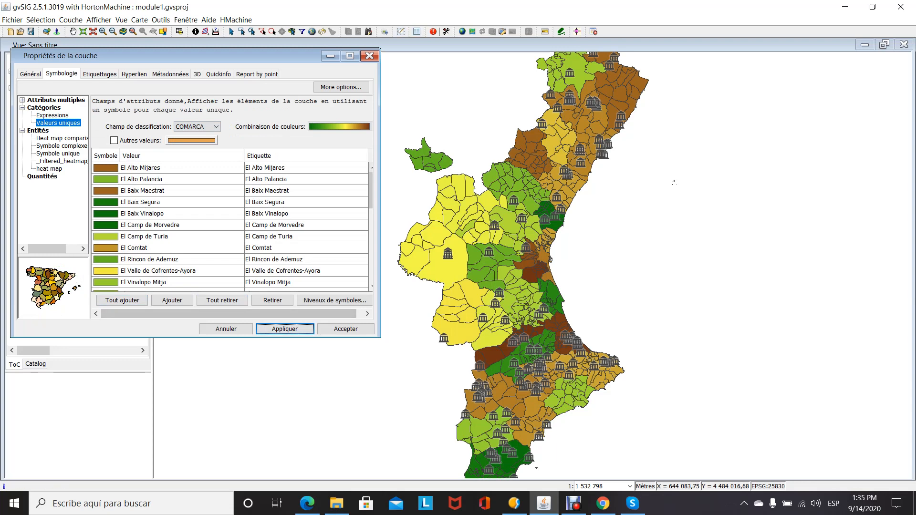
click(370, 56)
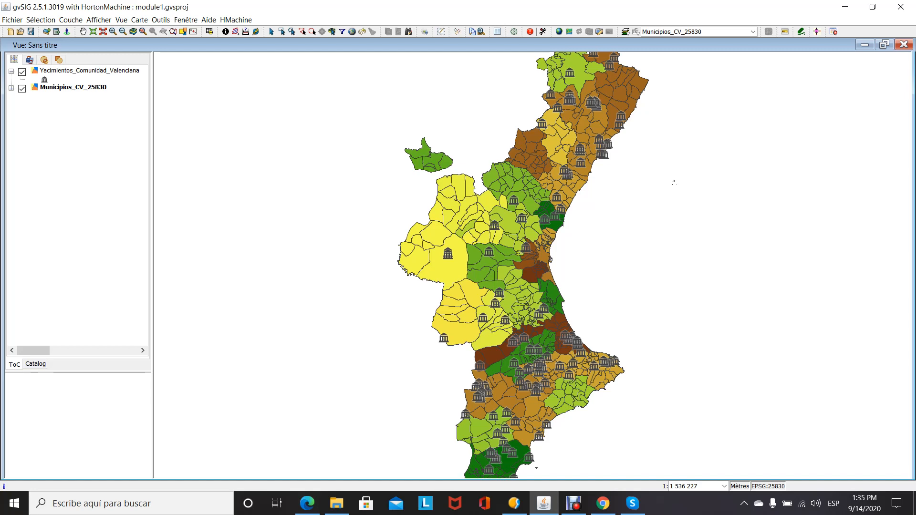
- Enable labelling on the Municipios_CV_25830 layer using the B_MUNICIP field and set the label font to Arial
right_click(79, 87)
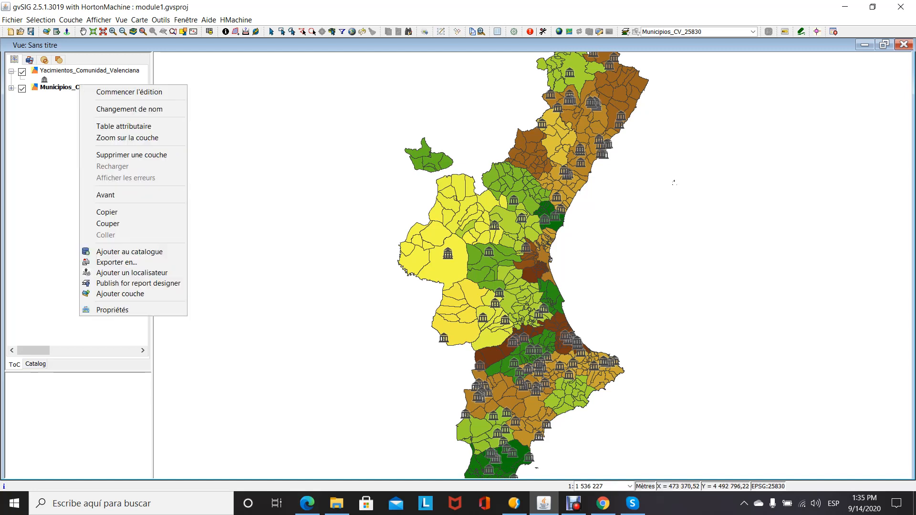
click(112, 310)
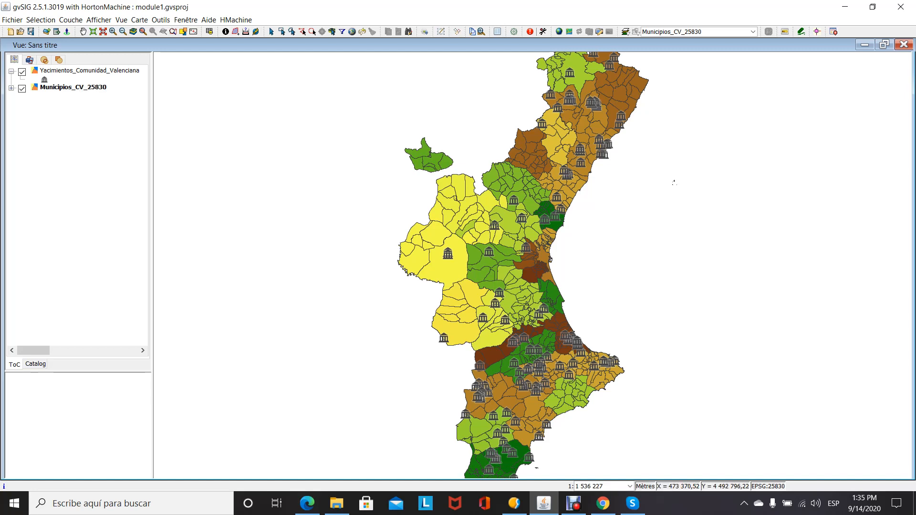
click(99, 74)
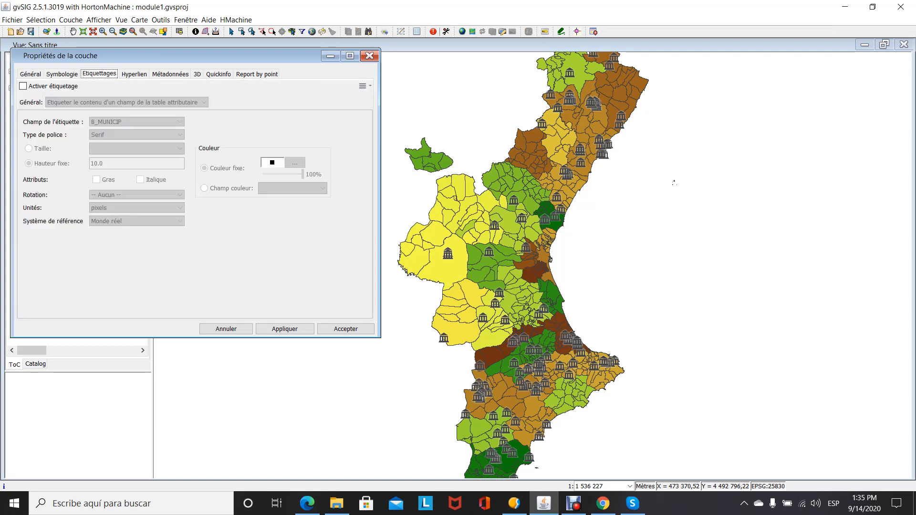
click(23, 87)
click(180, 122)
click(180, 123)
click(180, 135)
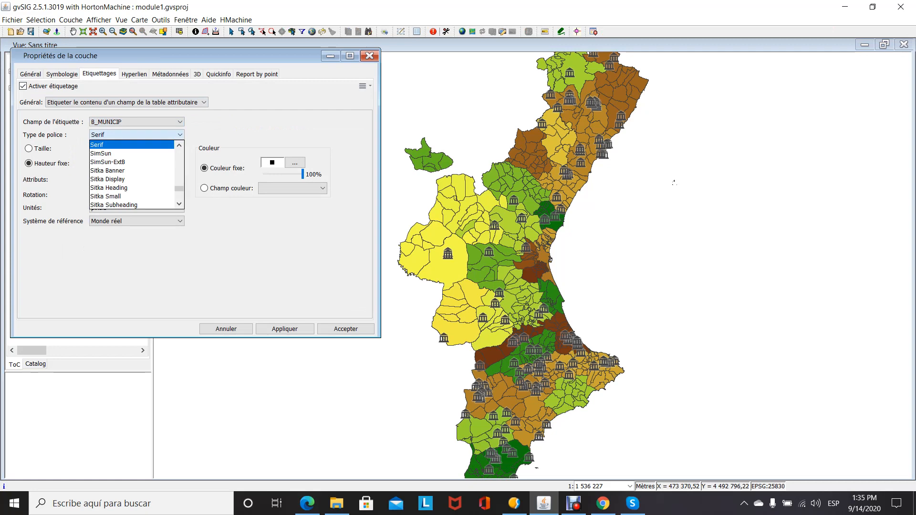
click(179, 145)
drag(178, 188, 179, 152)
click(109, 145)
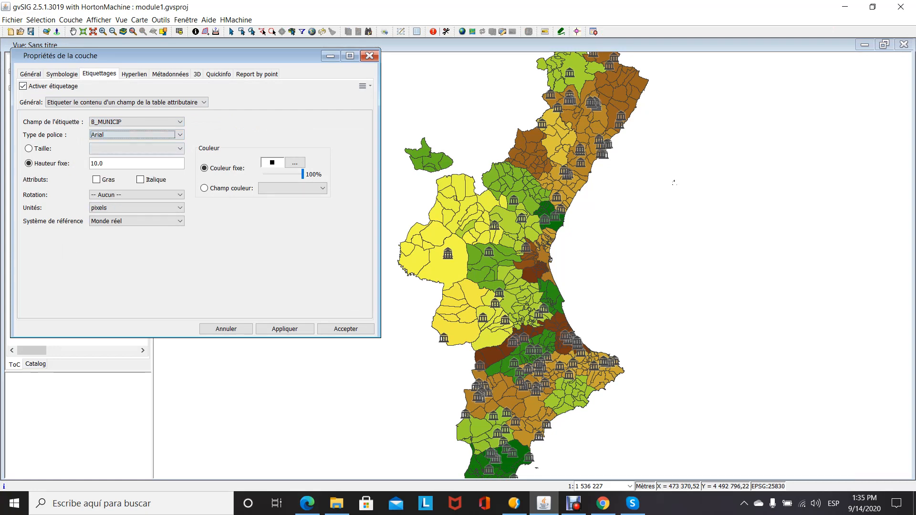
- Set the label units to Mètres with a fixed height of 1200 and apply the labelling
click(180, 208)
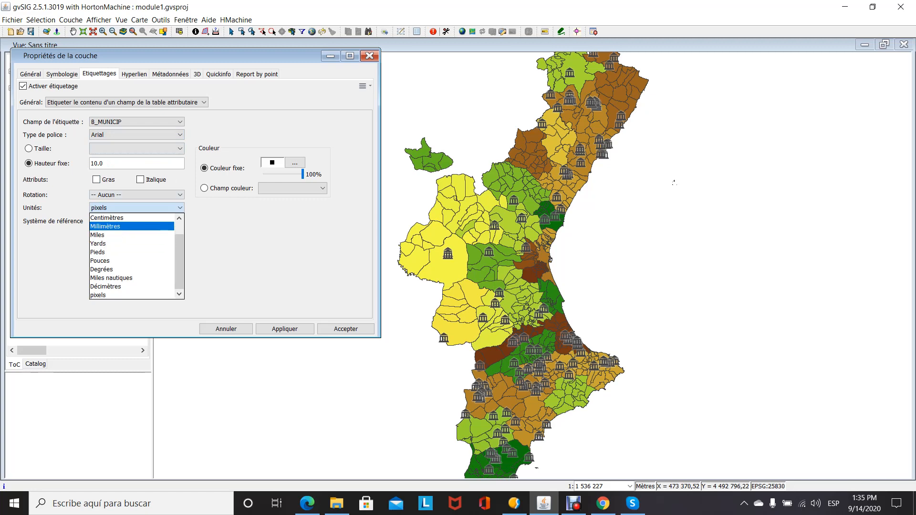
click(120, 226)
click(179, 207)
click(119, 218)
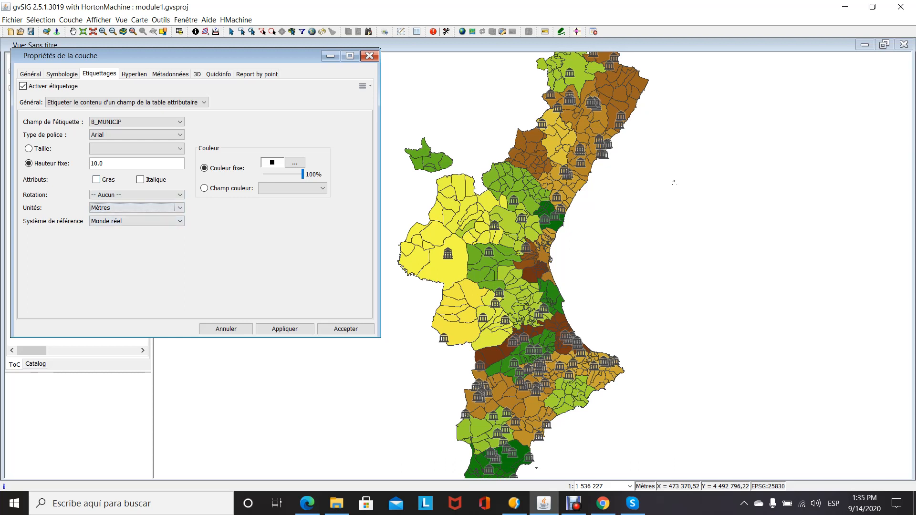
click(111, 164)
click(29, 148)
click(28, 164)
click(106, 164)
key(BackSpace)
text(200)
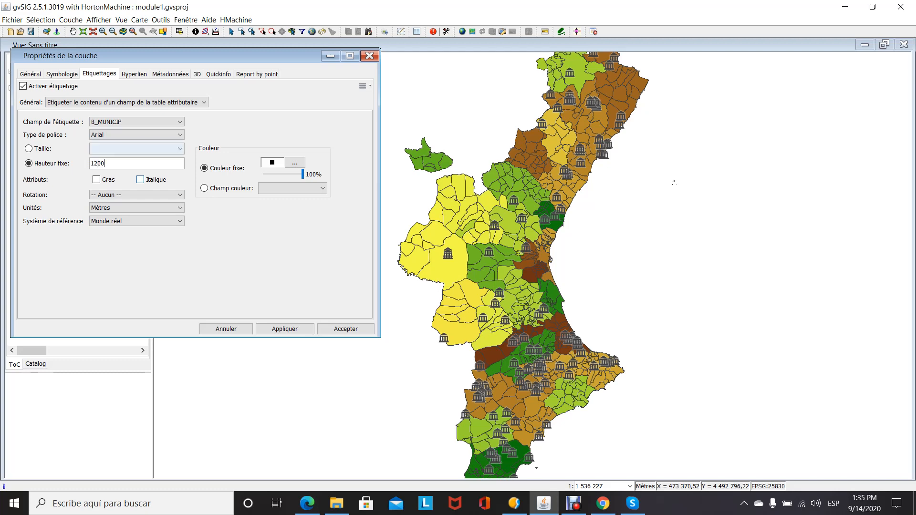
click(284, 329)
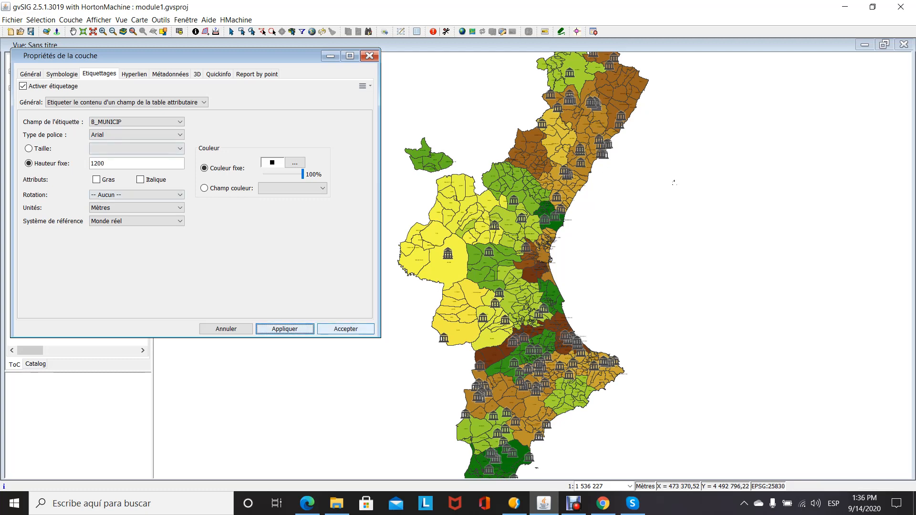
- Accept the labelling settings and frame the northern municipalities around Vistabella del Maestrazgo at a scale where their labels are readable
click(346, 328)
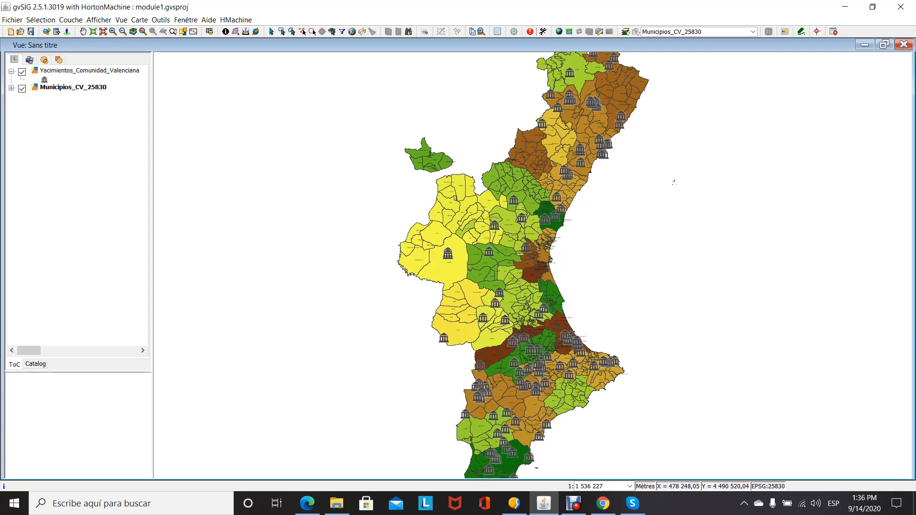
drag(404, 203, 527, 289)
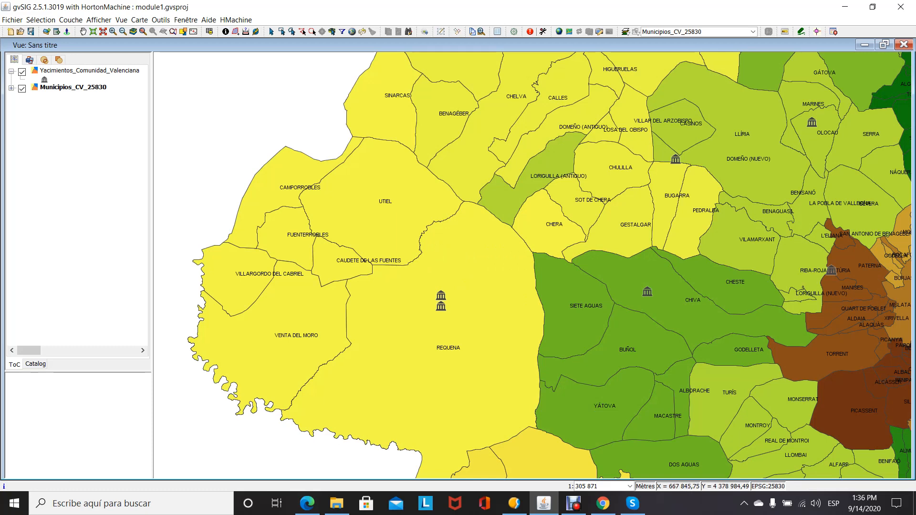
scroll(590, 332, down, 1)
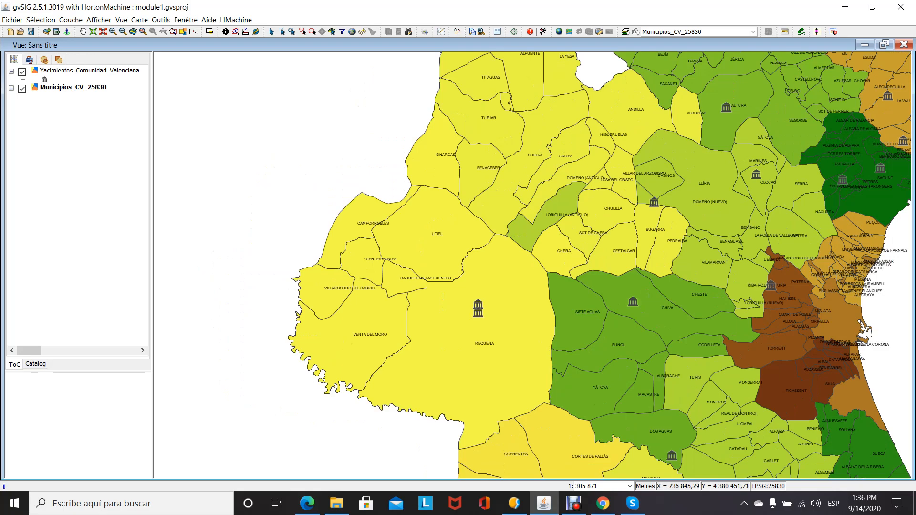
scroll(520, 265, down, 1)
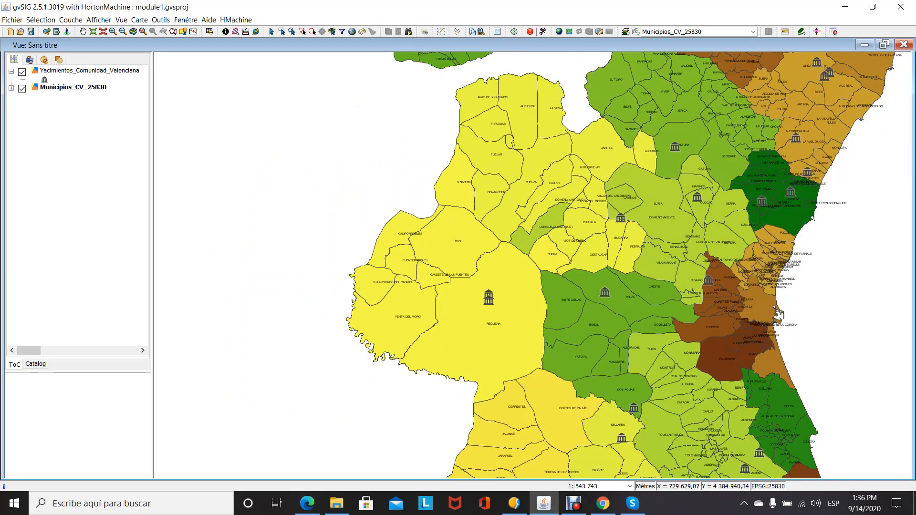
click(83, 31)
drag(788, 175, 603, 390)
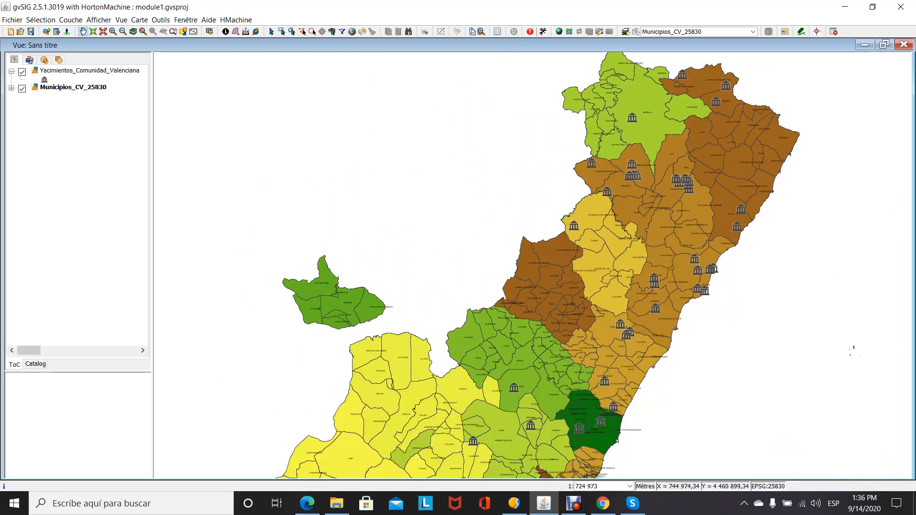
scroll(636, 229, up, 1)
scroll(667, 212, up, 2)
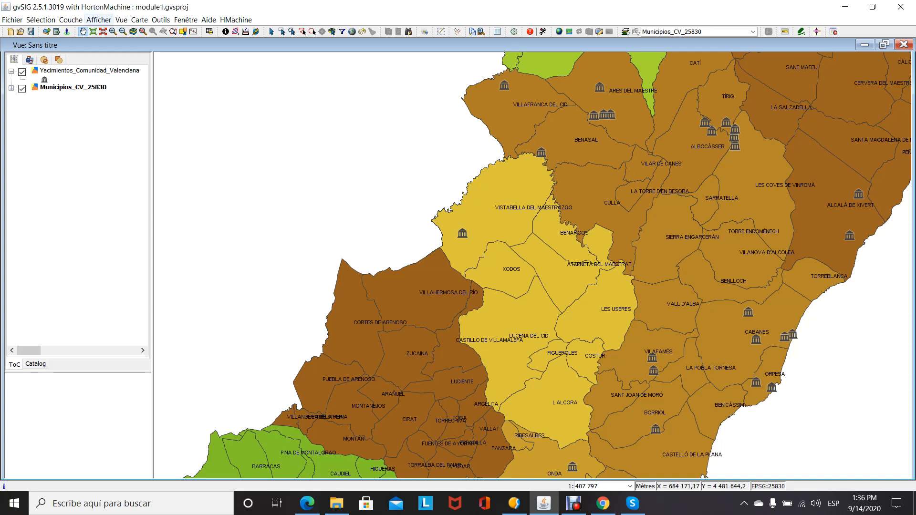
- Create a new map document with a horizontal page containing the Sans titre view, and maximize its window
click(98, 20)
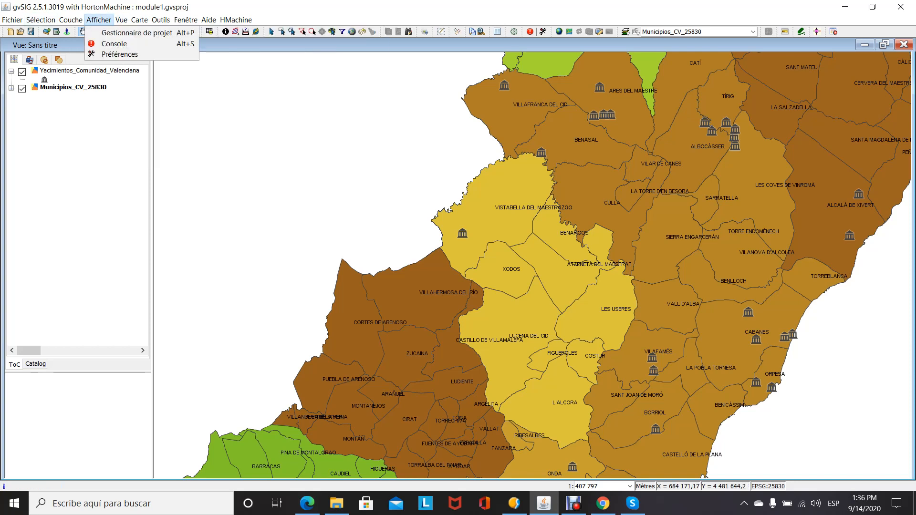
click(136, 33)
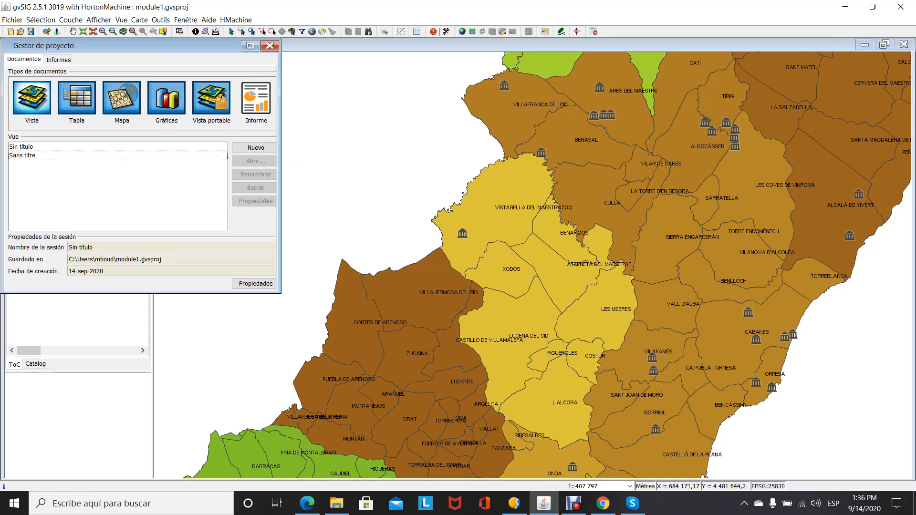
click(122, 99)
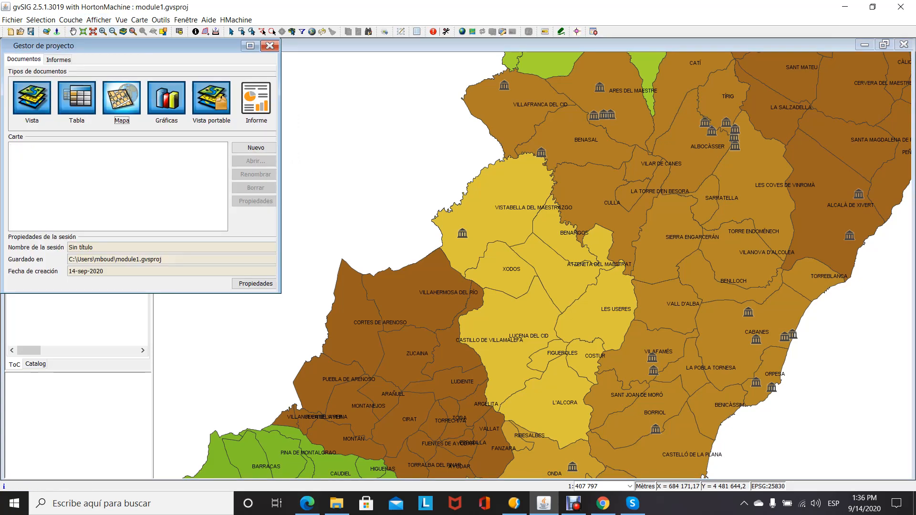
click(256, 148)
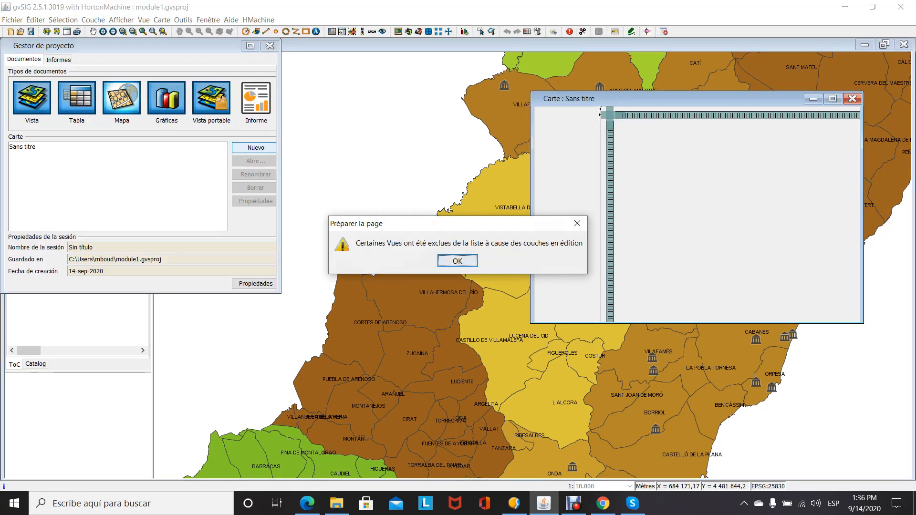
key(Return)
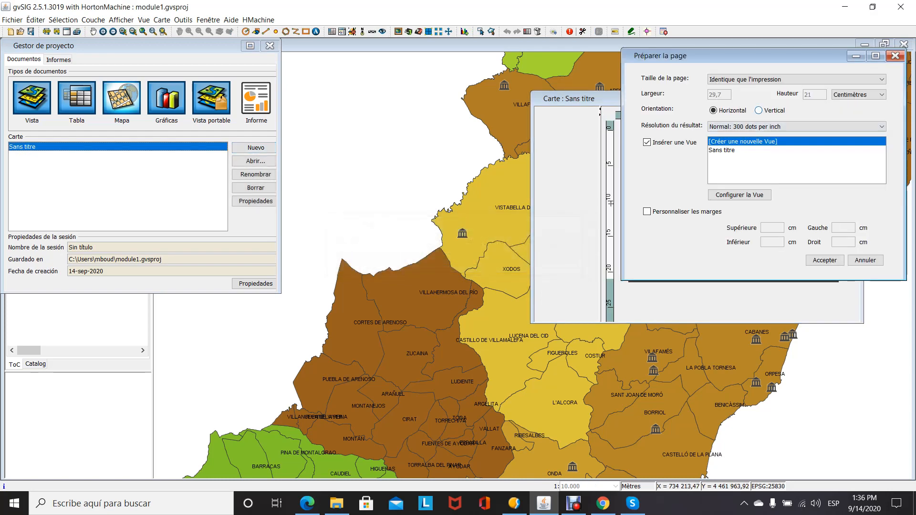
click(732, 151)
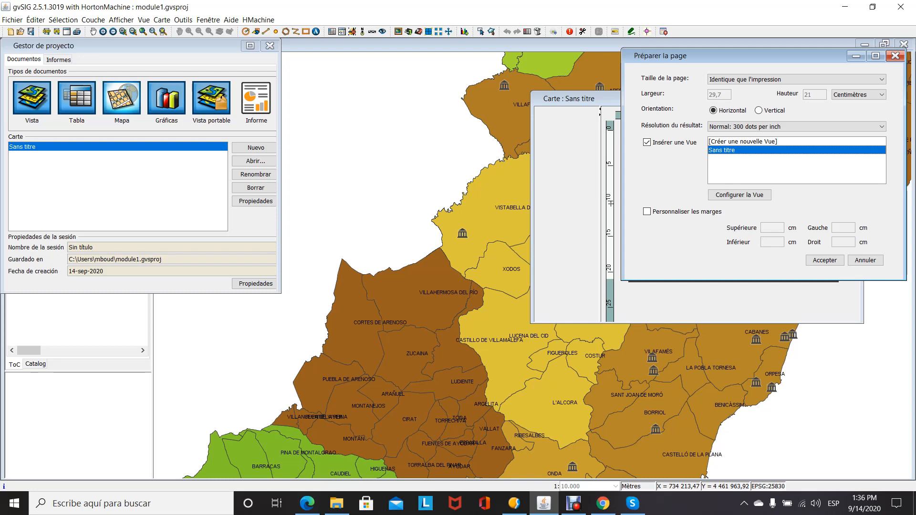
click(824, 260)
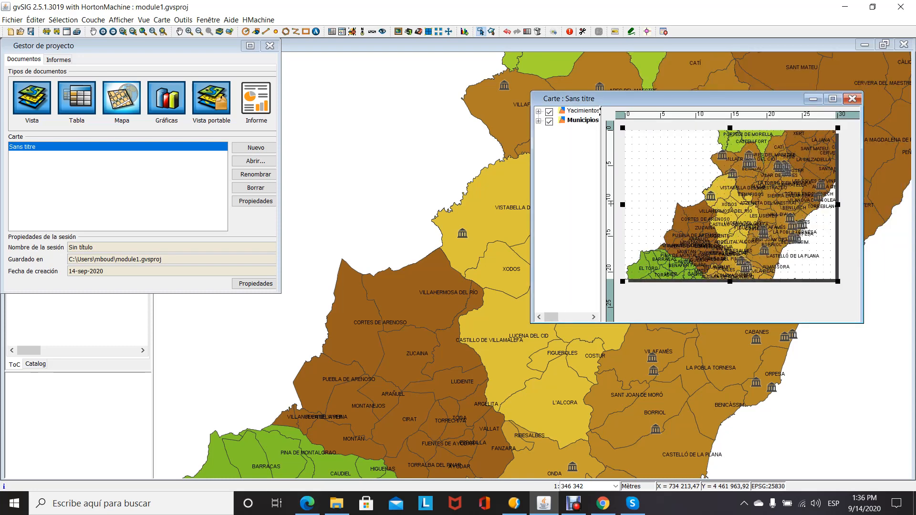
click(832, 98)
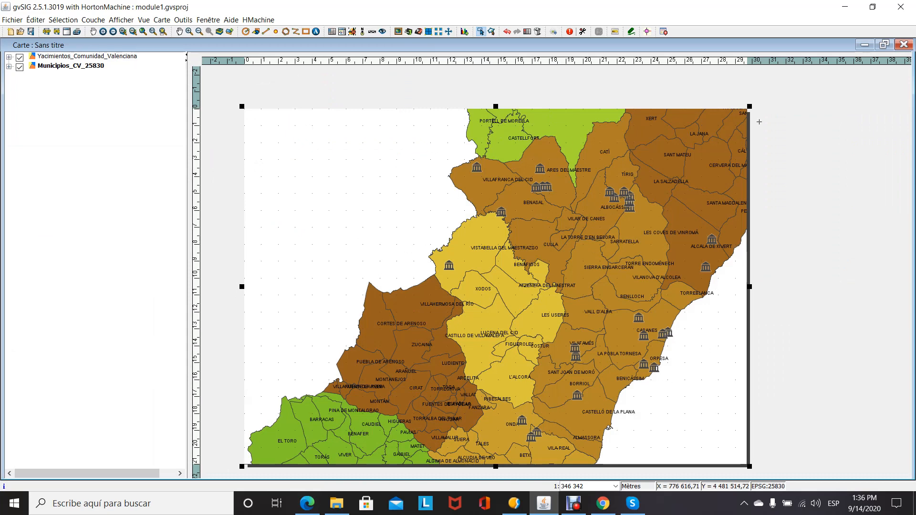
- Shrink the view frame on the map page to about 24 by 18 cm, leaving space above and beside it
drag(751, 103, 676, 179)
drag(459, 179, 459, 149)
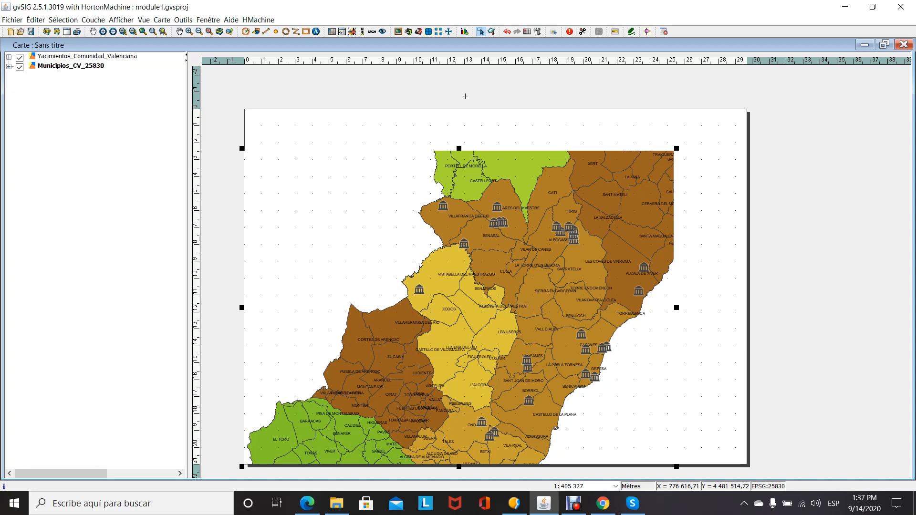
drag(675, 307, 652, 306)
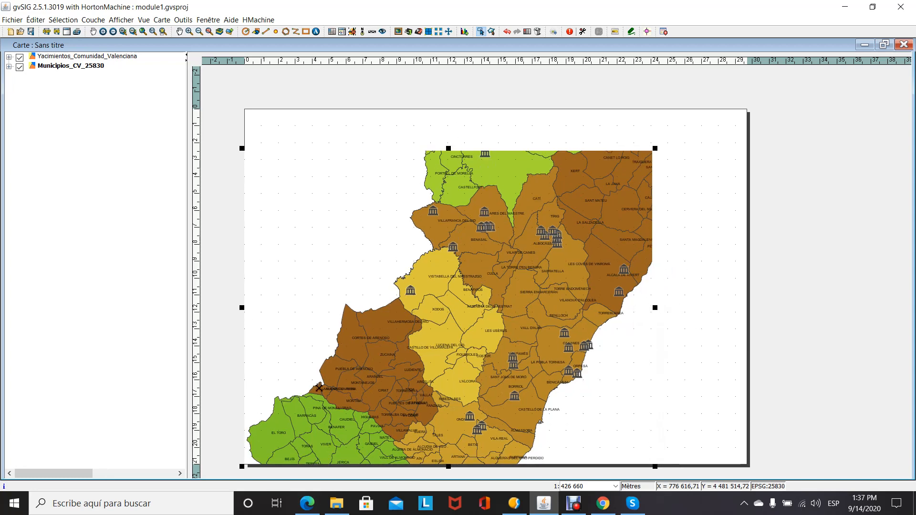
click(242, 462)
click(261, 449)
click(238, 465)
click(249, 465)
drag(241, 466, 251, 457)
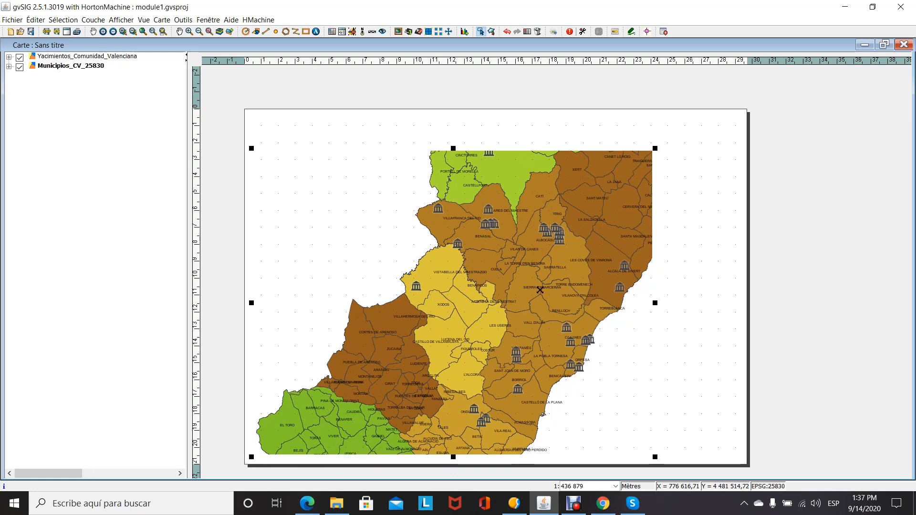
click(699, 237)
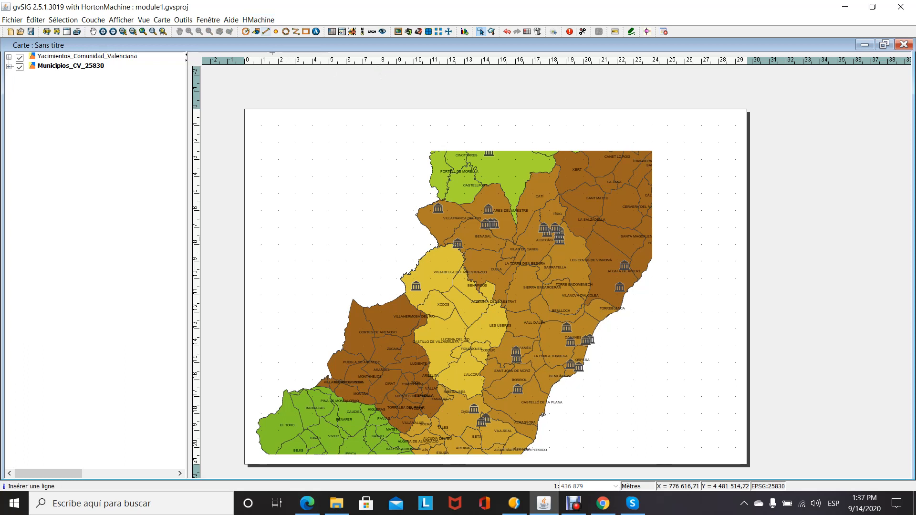
- Insert the image 220px-Logo_gvSIG.png from the Imágenes folder beside the view frame and move it towards the page's upper-right corner
click(256, 32)
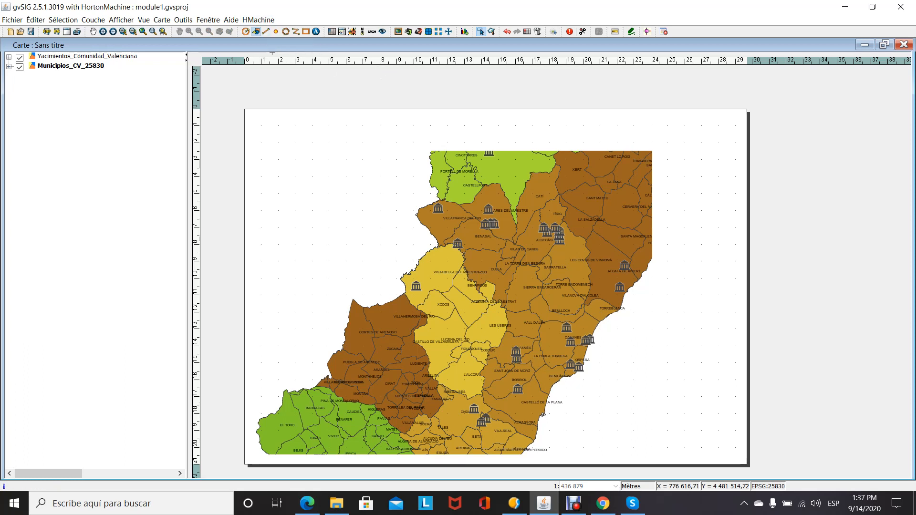
drag(655, 128, 736, 185)
click(492, 228)
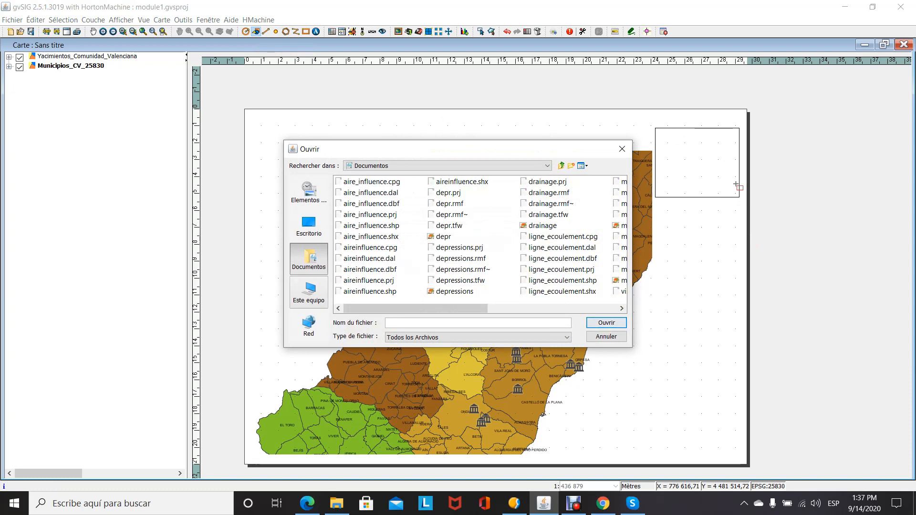
click(309, 293)
click(358, 215)
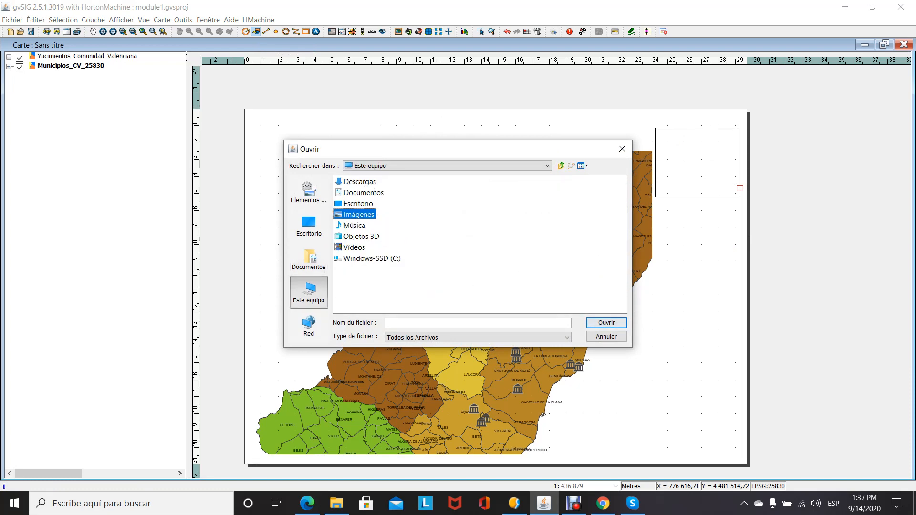
double_click(358, 214)
double_click(373, 226)
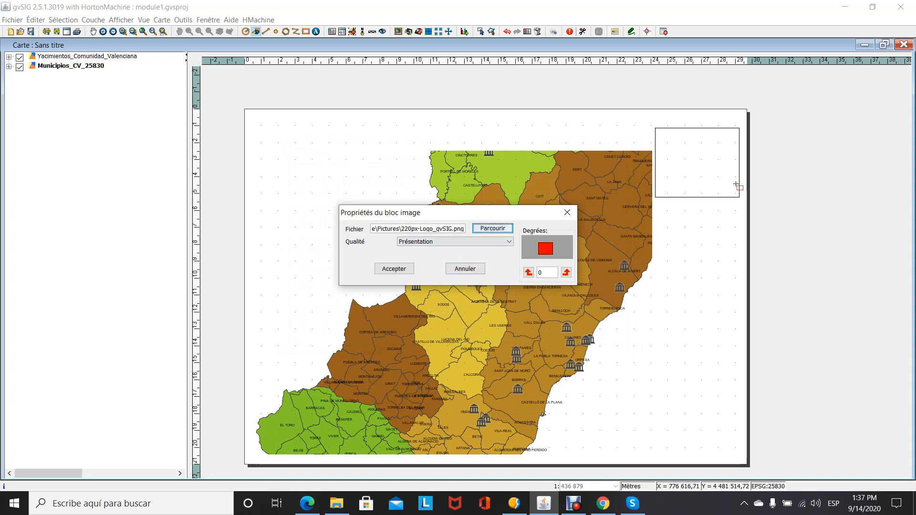
click(394, 269)
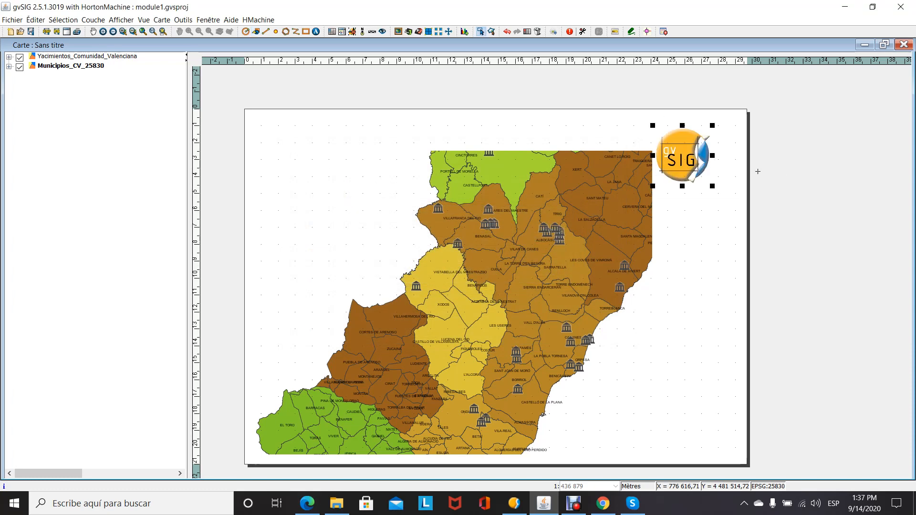
drag(703, 161, 725, 156)
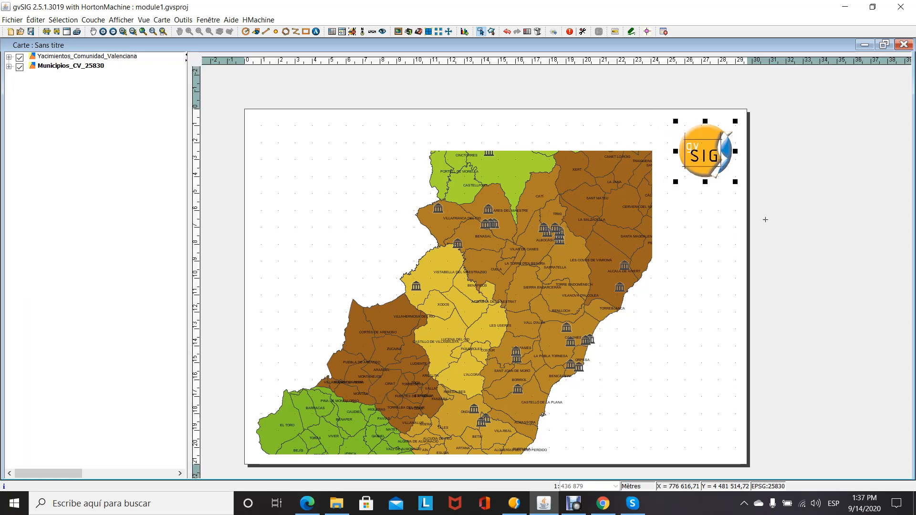
click(808, 198)
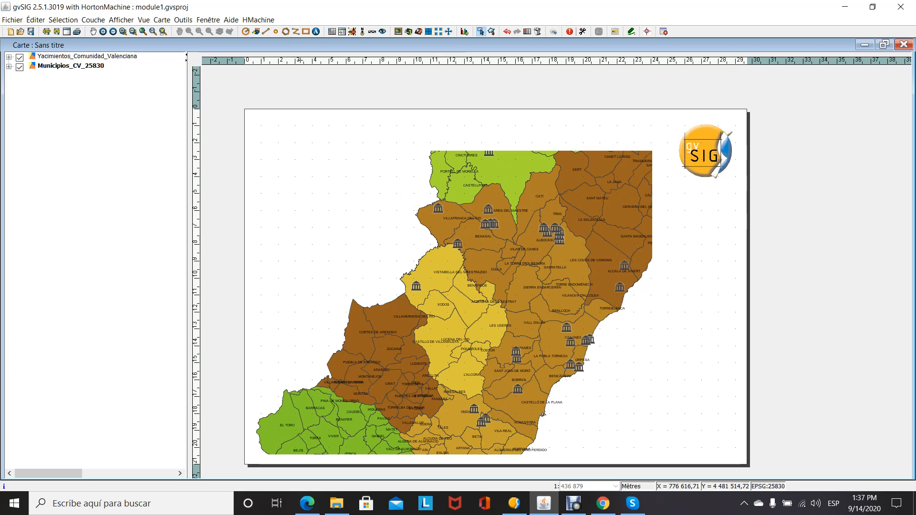
- Draw a text box about 23 cm wide above the map and enter the title "Sites archeologiques de la Communidad Valenciana"
click(315, 32)
drag(277, 116, 648, 144)
text(Sites )
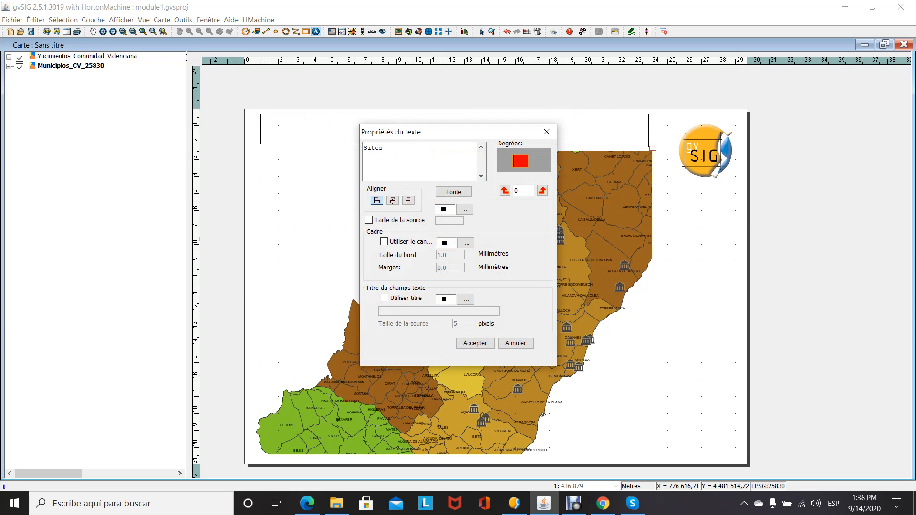
text(archeologiaues)
key(BackSpace)
text(q)
text(de la)
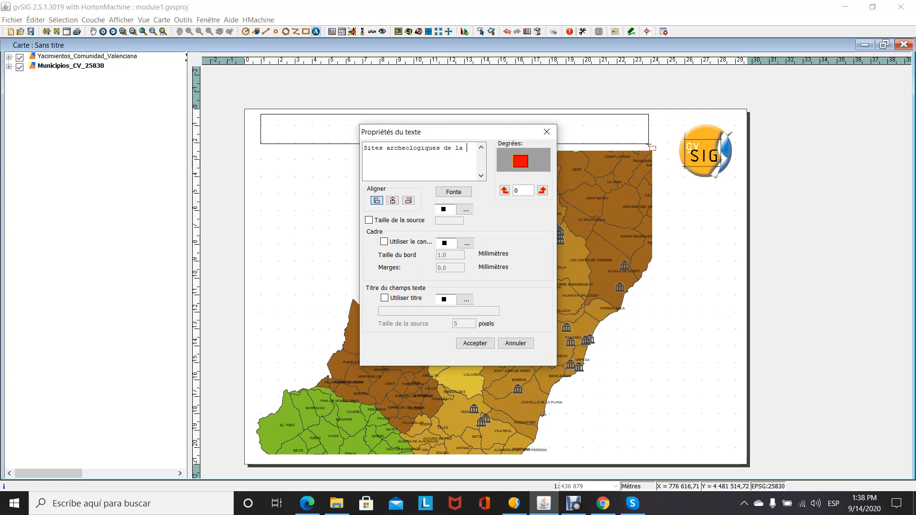
text( Comm)
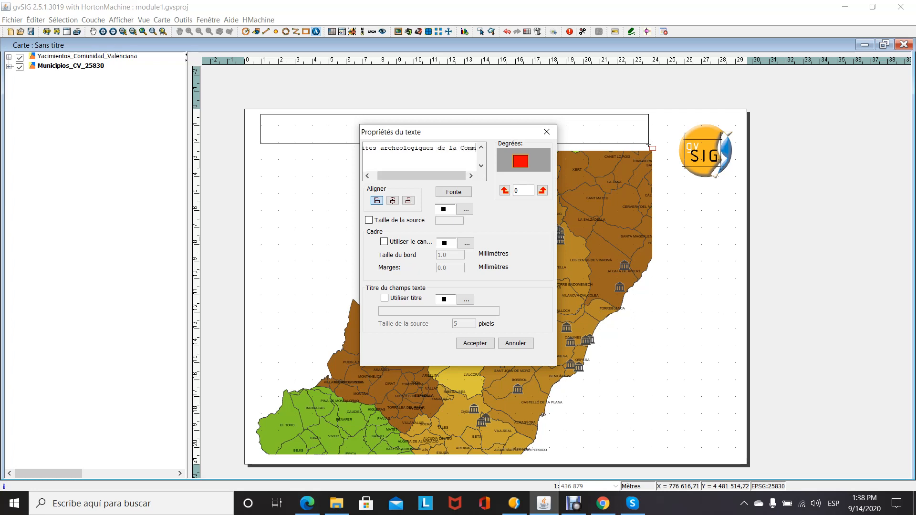
text(unidad )
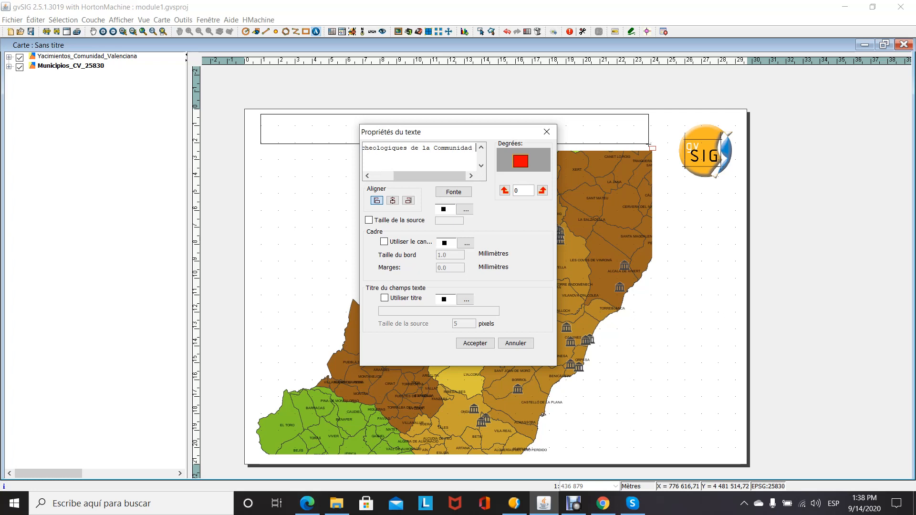
text(Valenc)
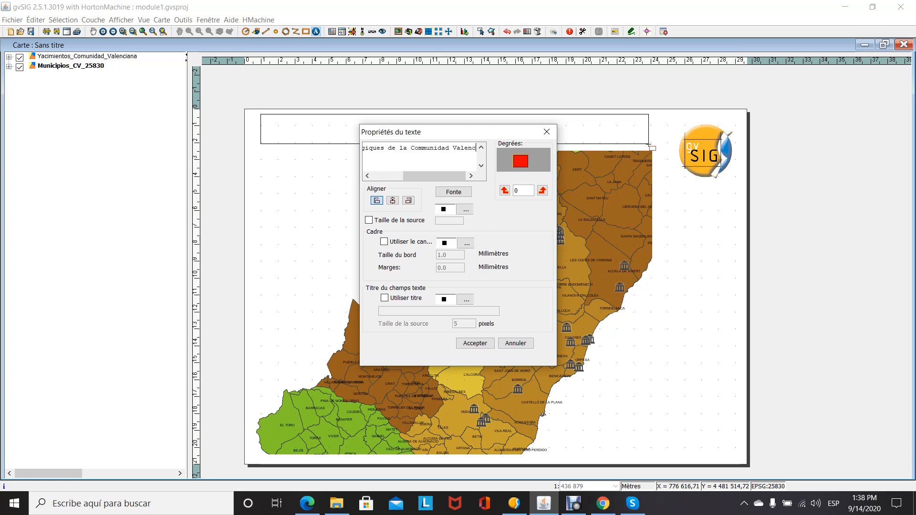
text(iana)
- Use the SansSerif font for the title and place the text on the page
click(453, 192)
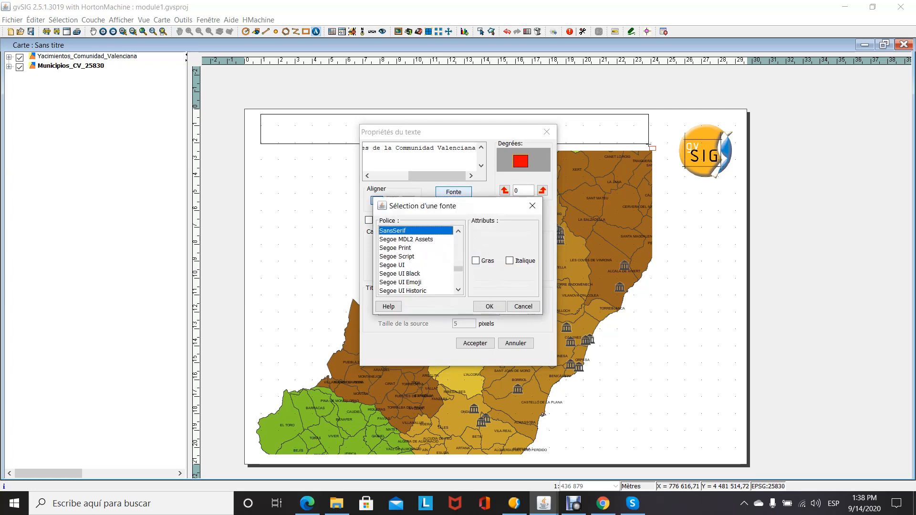
click(489, 306)
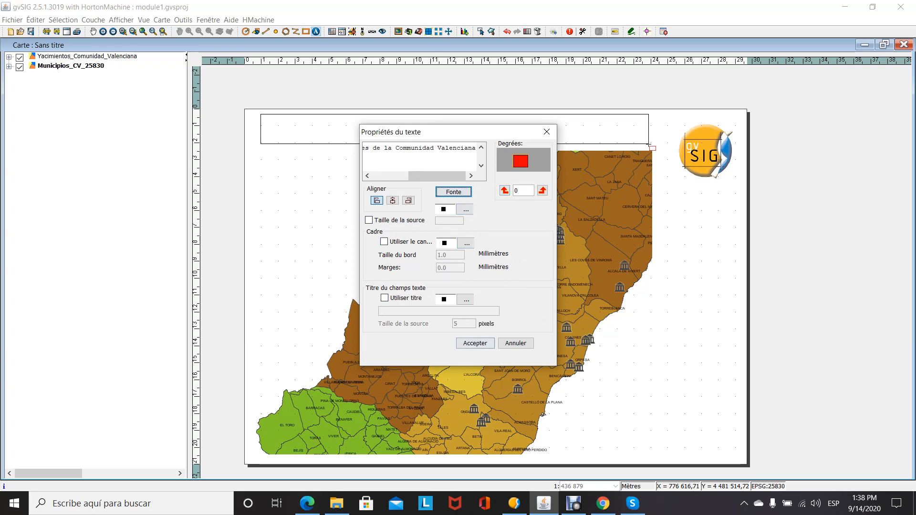
click(474, 343)
click(698, 258)
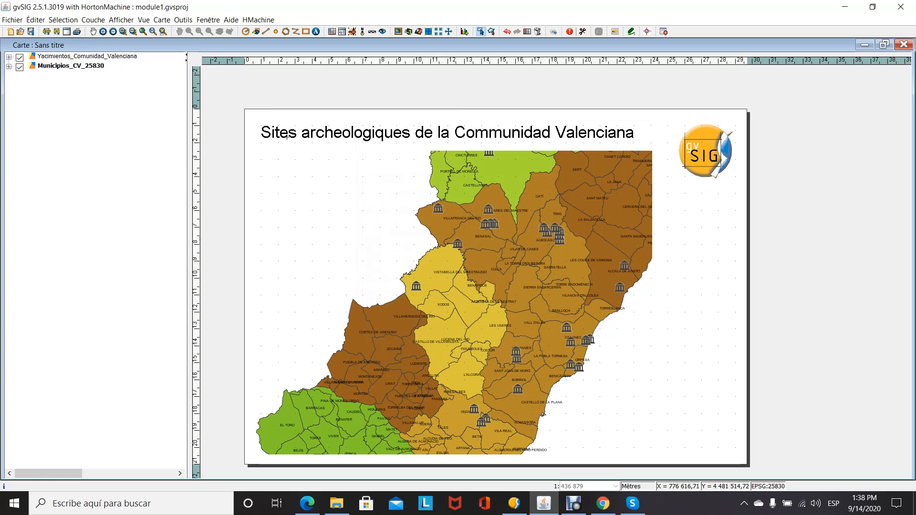
- Expand the legend entries of the Municipios_CV_25830 and Yacimientos_Comunidad_Valenciana layers in the map's layer list
click(332, 124)
click(8, 66)
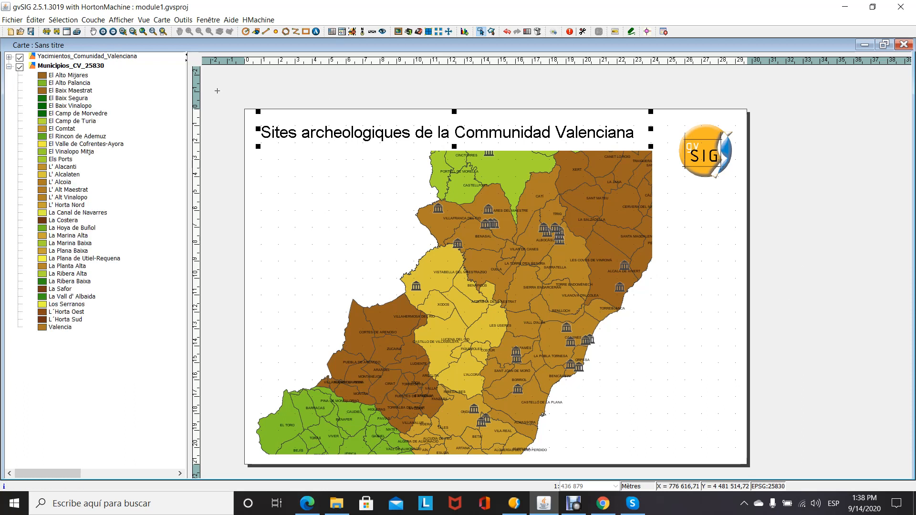
click(9, 57)
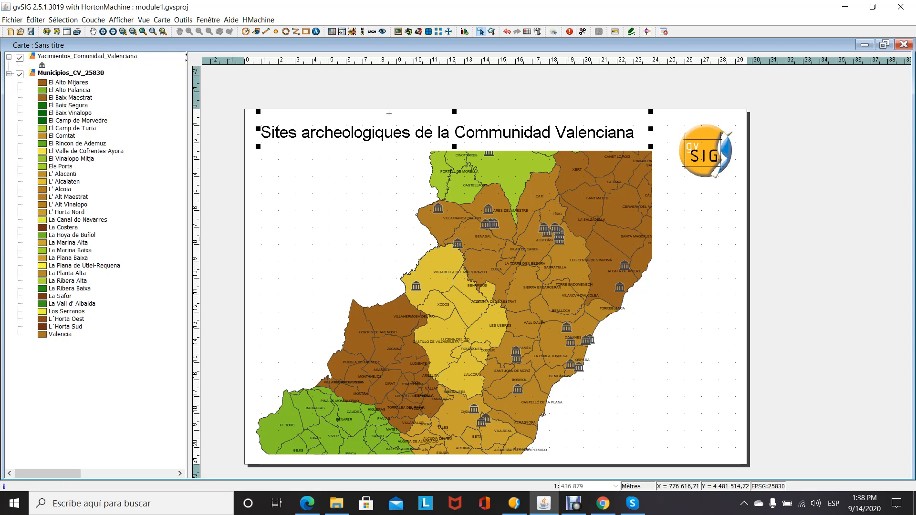
click(342, 31)
drag(657, 200, 748, 457)
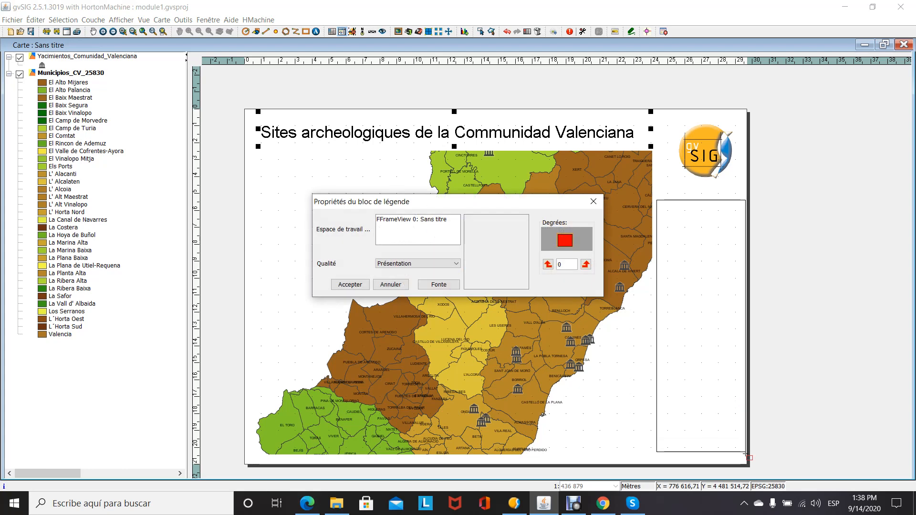
click(350, 284)
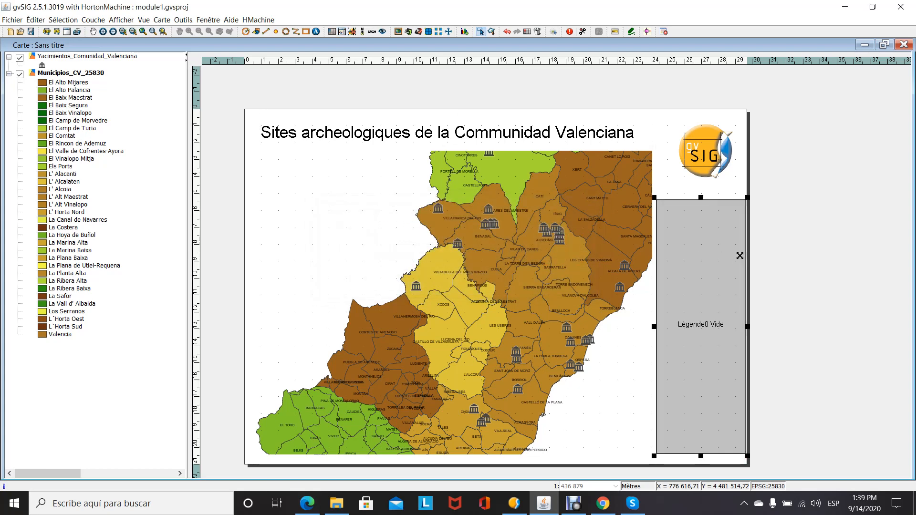
key(Delete)
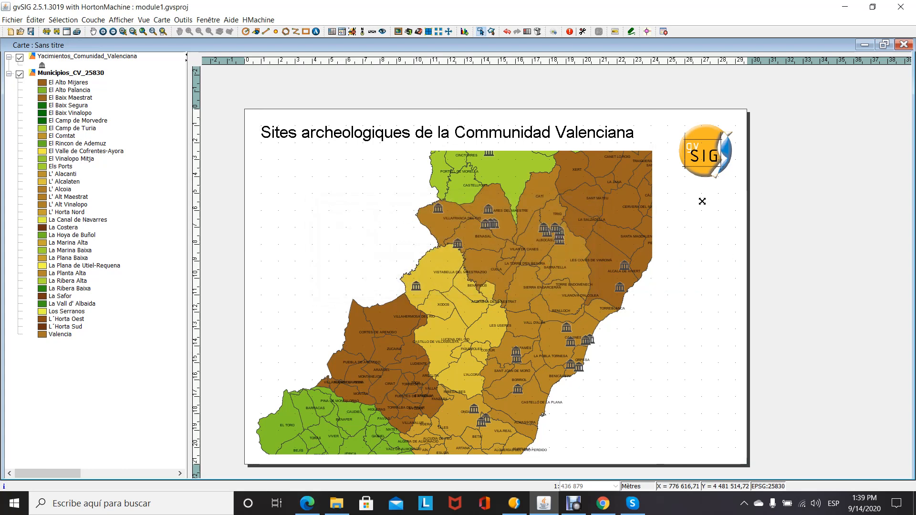
- Insert a legend block about 5 by 14.5 cm below the logo, linked to the view frame with both layers included
click(342, 31)
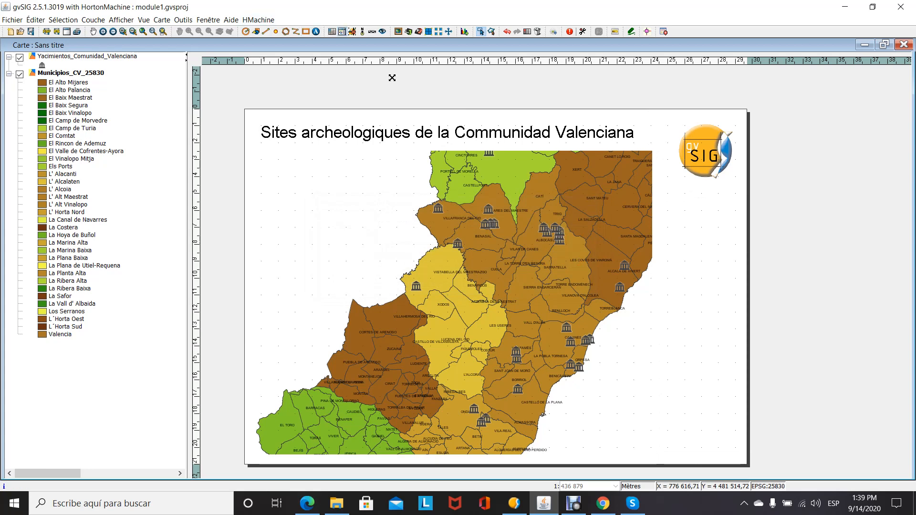
drag(659, 211, 745, 458)
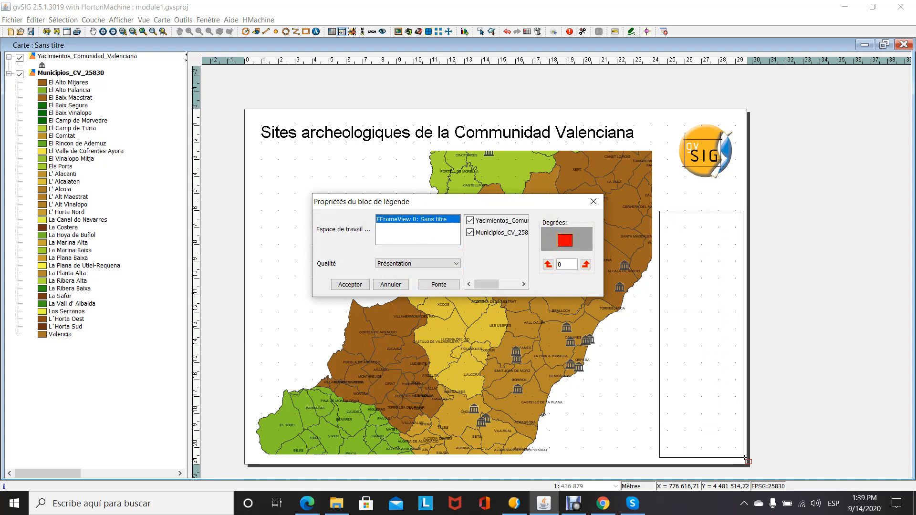
click(365, 285)
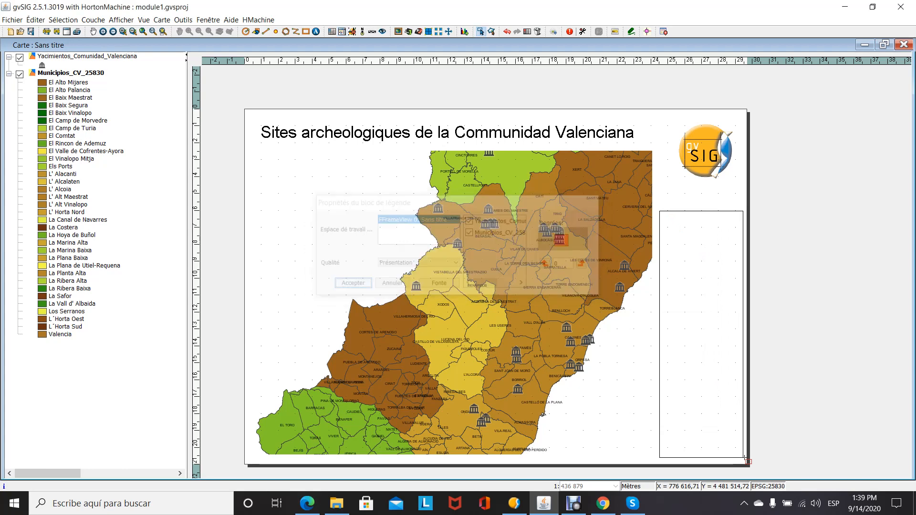
click(775, 216)
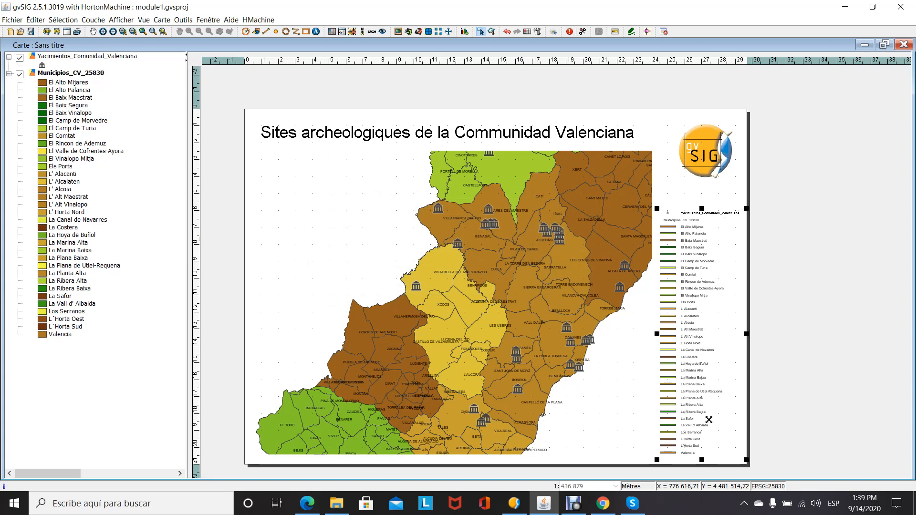
- Shorten the legend block to about 12 cm tall and move it up directly beneath the logo
click(702, 447)
drag(701, 447, 705, 418)
drag(723, 284, 722, 260)
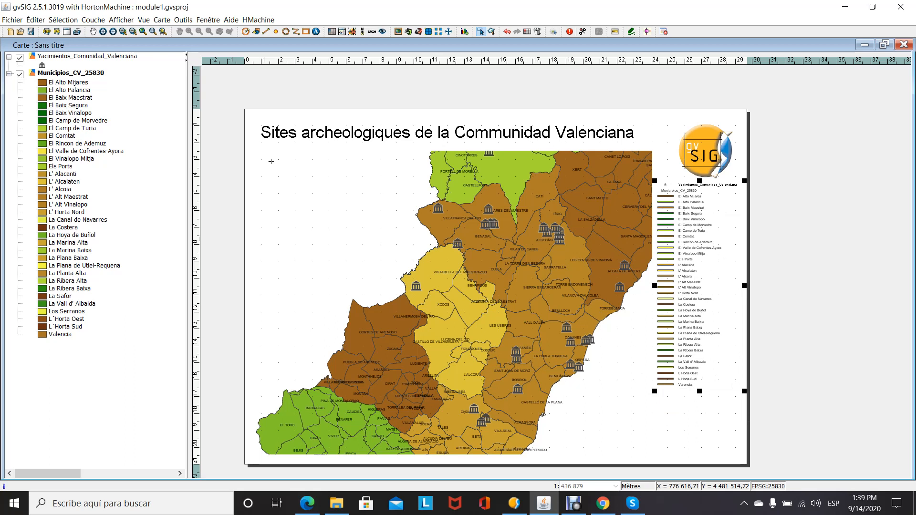
click(594, 110)
- Insert a numeric scale about 5 by 3 cm below the legend, linked to the view frame, and narrow its block slightly
click(372, 32)
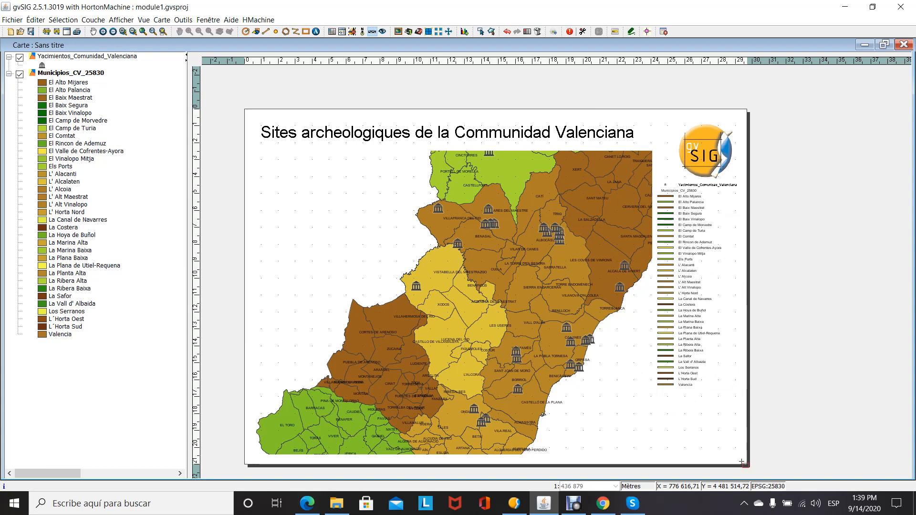
drag(659, 412, 745, 460)
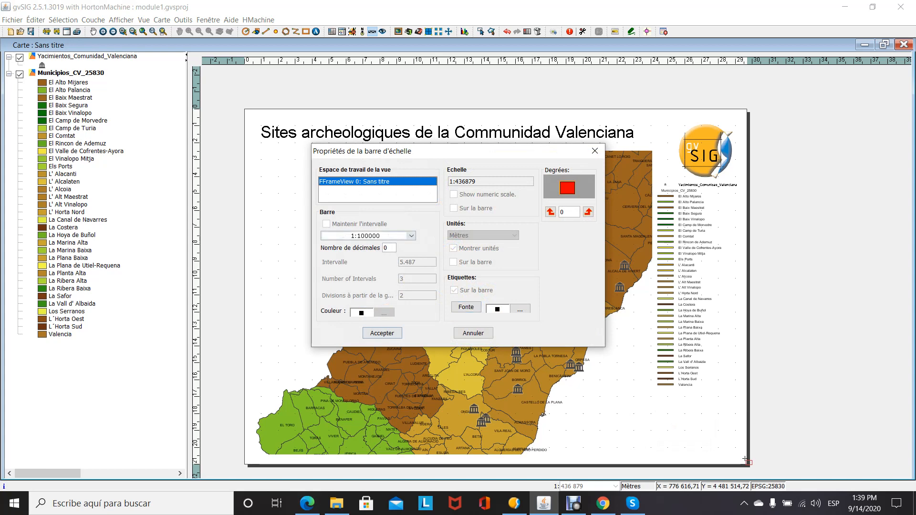
key(Return)
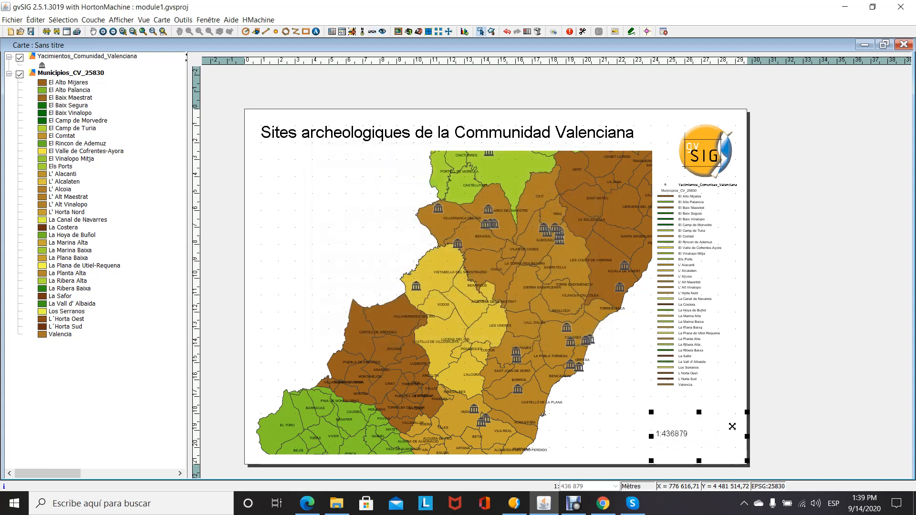
mouse_move(745, 435)
mouse_down()
mouse_move(694, 435)
mouse_move(744, 436)
mouse_up()
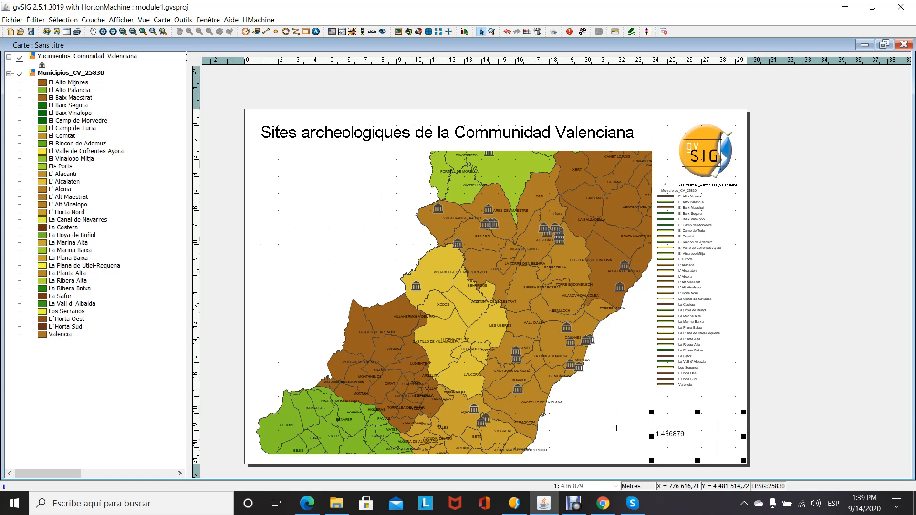
click(719, 396)
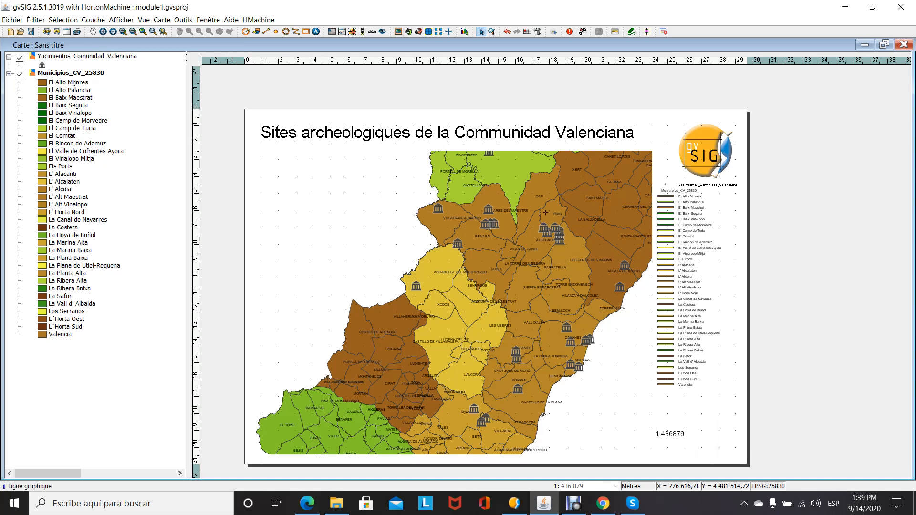
- Place a north arrow with an N above it, about 2 by 3 cm, beside the scale text in the page's lower-right corner
click(362, 31)
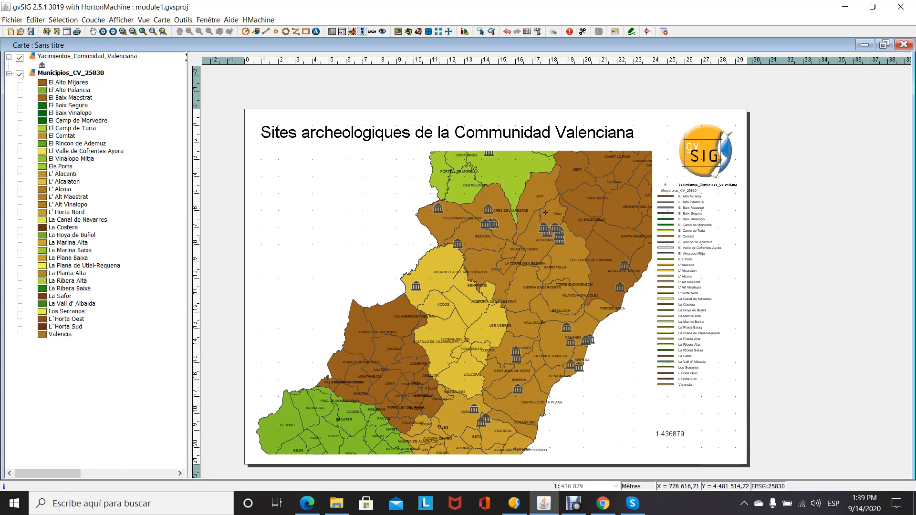
drag(709, 396, 739, 451)
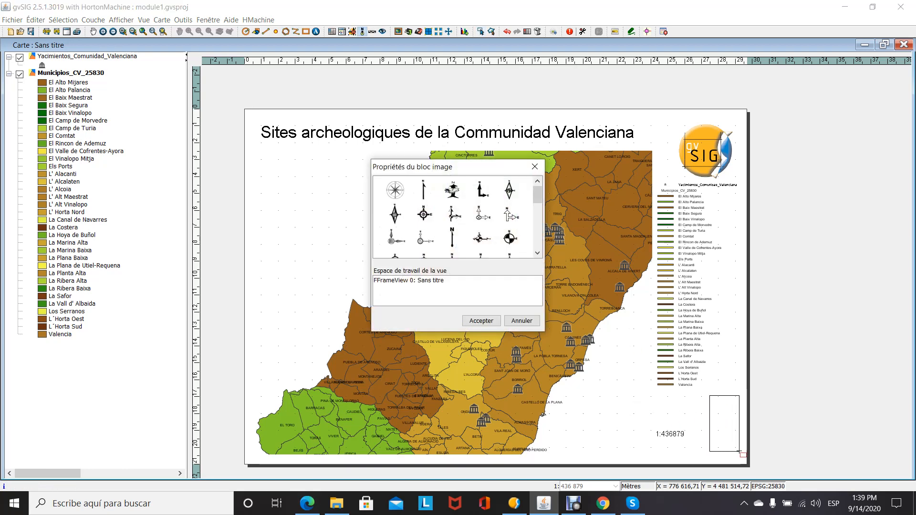
click(452, 237)
click(481, 321)
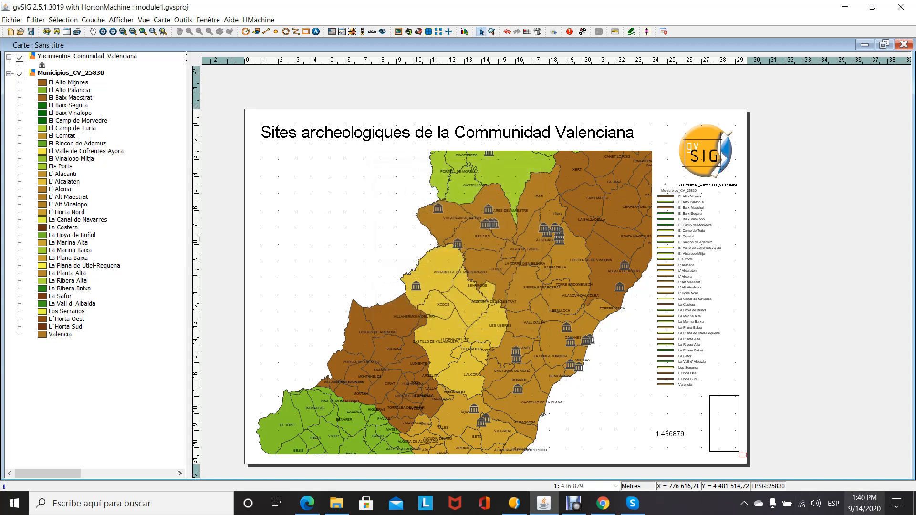
mouse_move(767, 423)
mouse_down()
mouse_move(745, 424)
mouse_move(753, 425)
mouse_up()
click(802, 403)
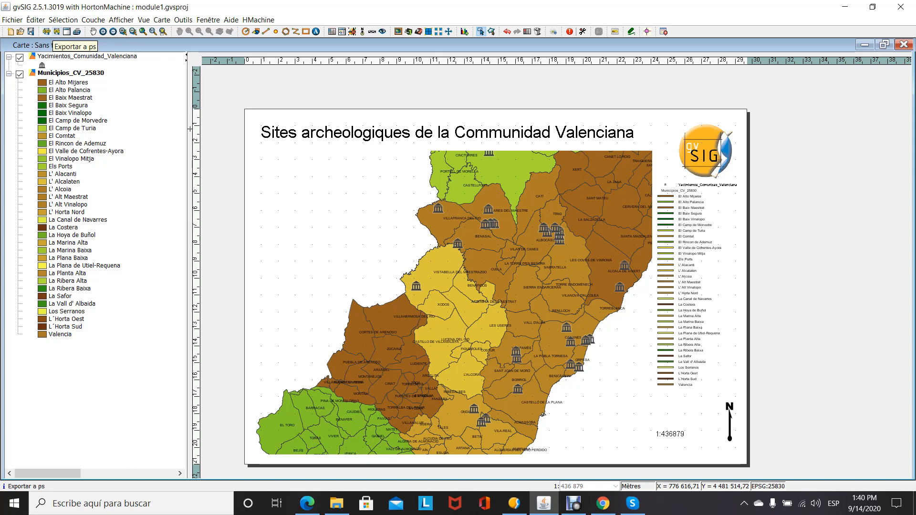
- Export the map as a PDF file named yacimientos to the Escritorio folder
click(47, 31)
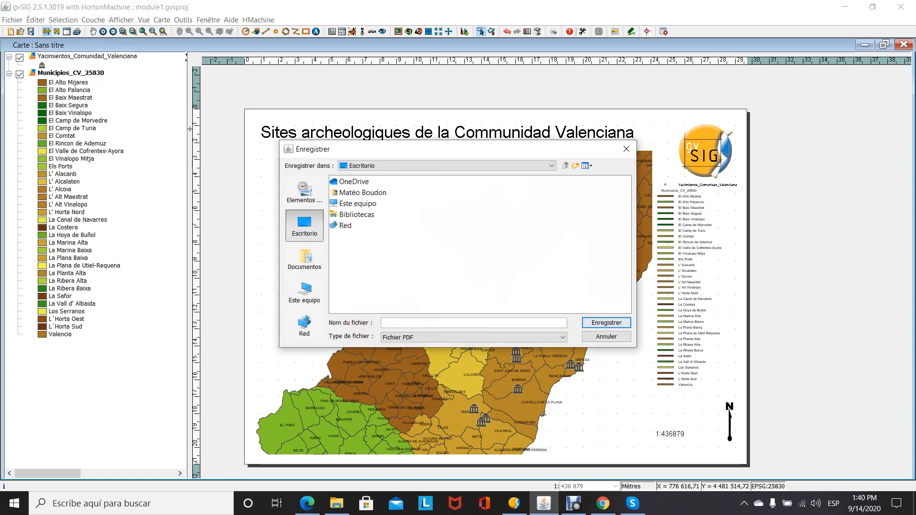
text(yaci)
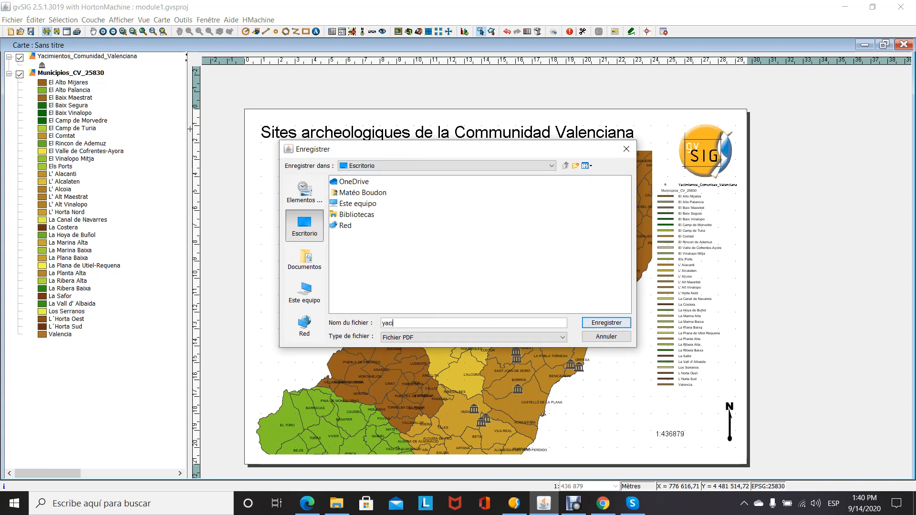
text(mientos)
key(Return)
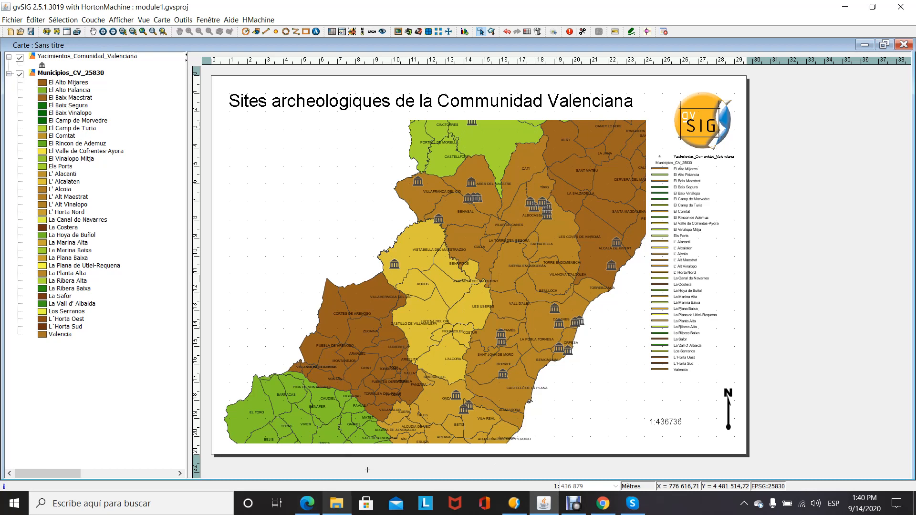
- Look through the Documentos folder in File Explorer for the exported PDF and return to gvSIG
click(336, 450)
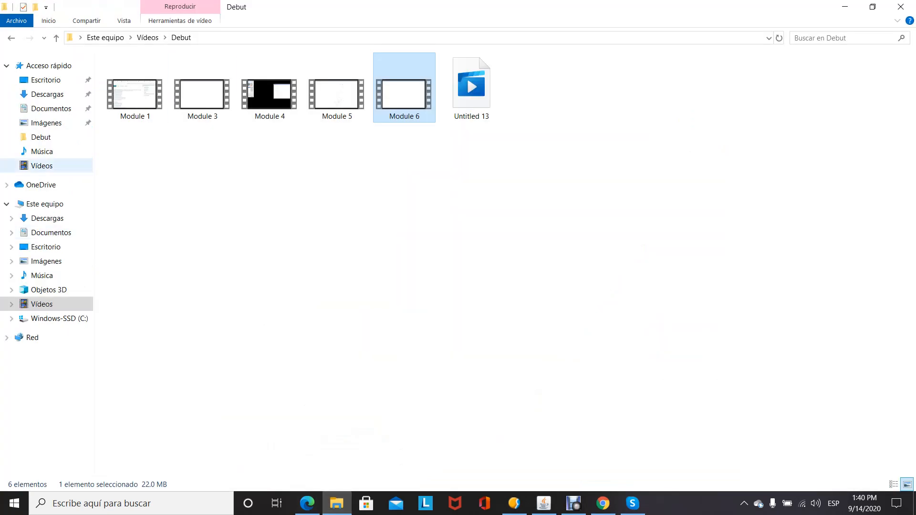
click(51, 108)
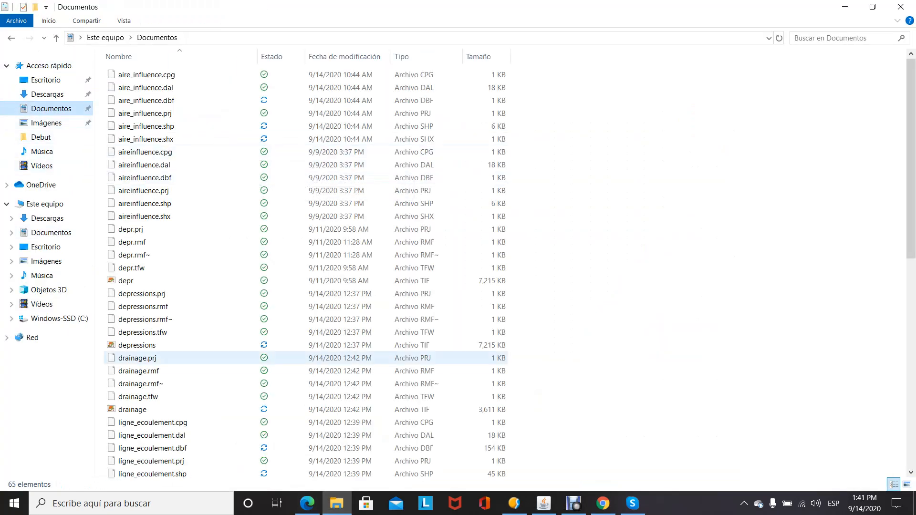
drag(910, 178, 910, 341)
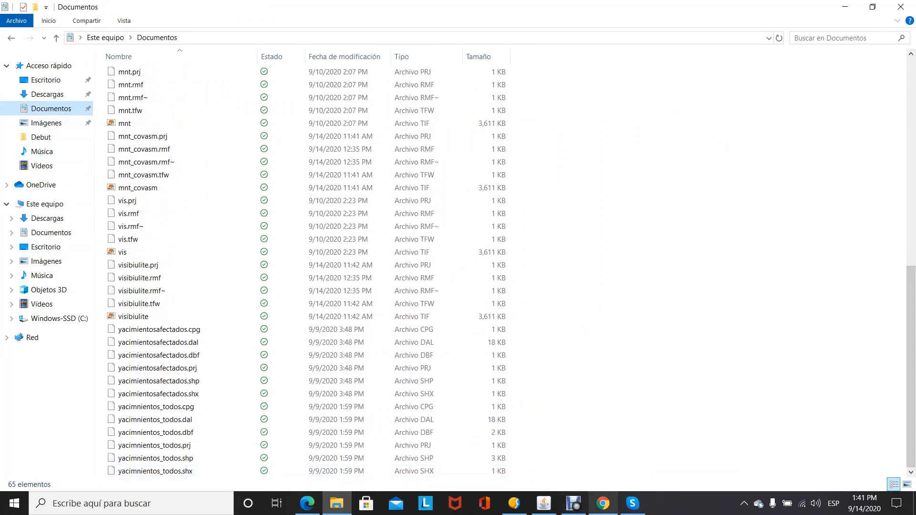
click(543, 503)
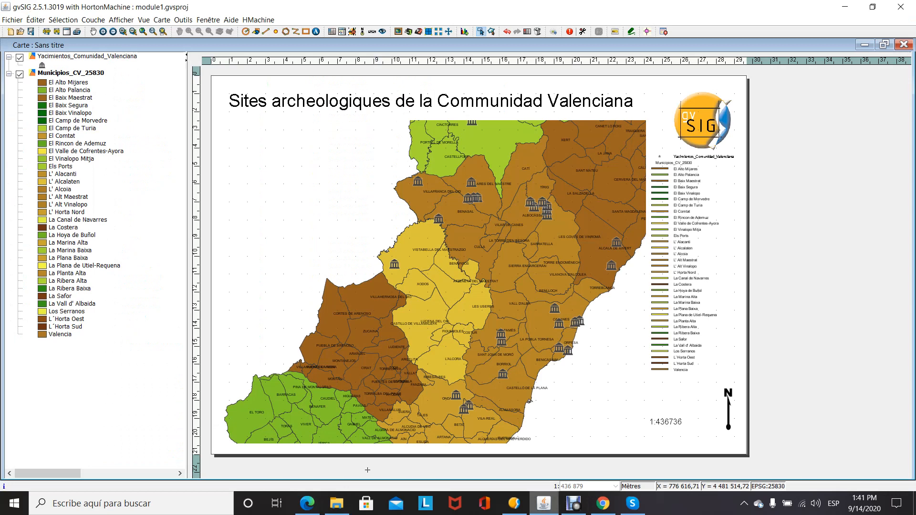